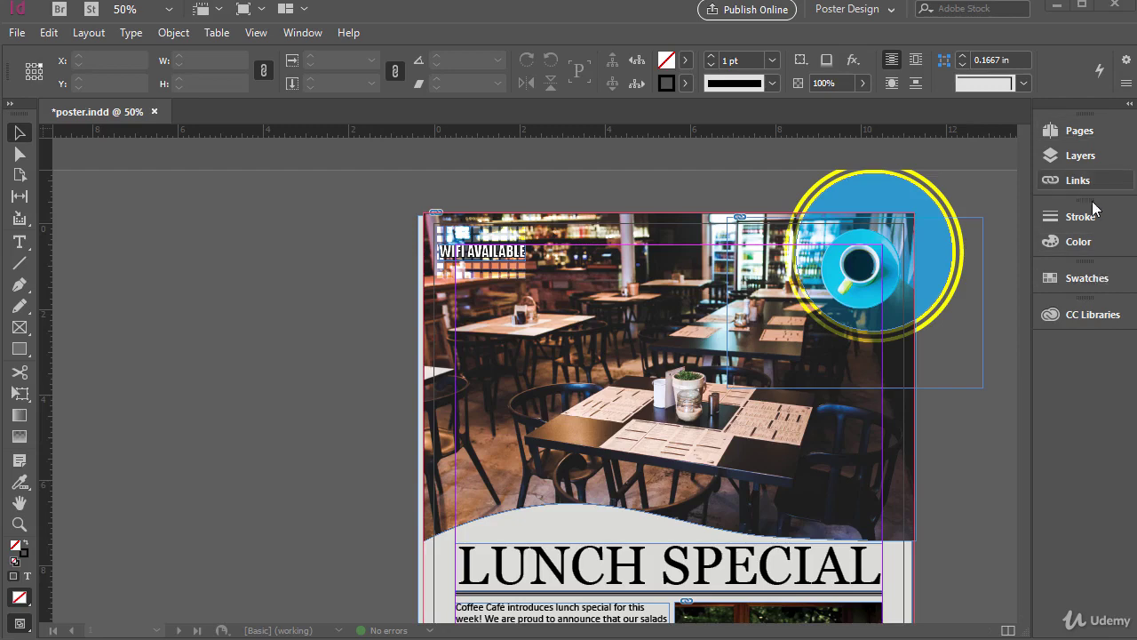
# - Switch the workspace to Advanced and view the list of available style panels
pyautogui.click(893, 13)
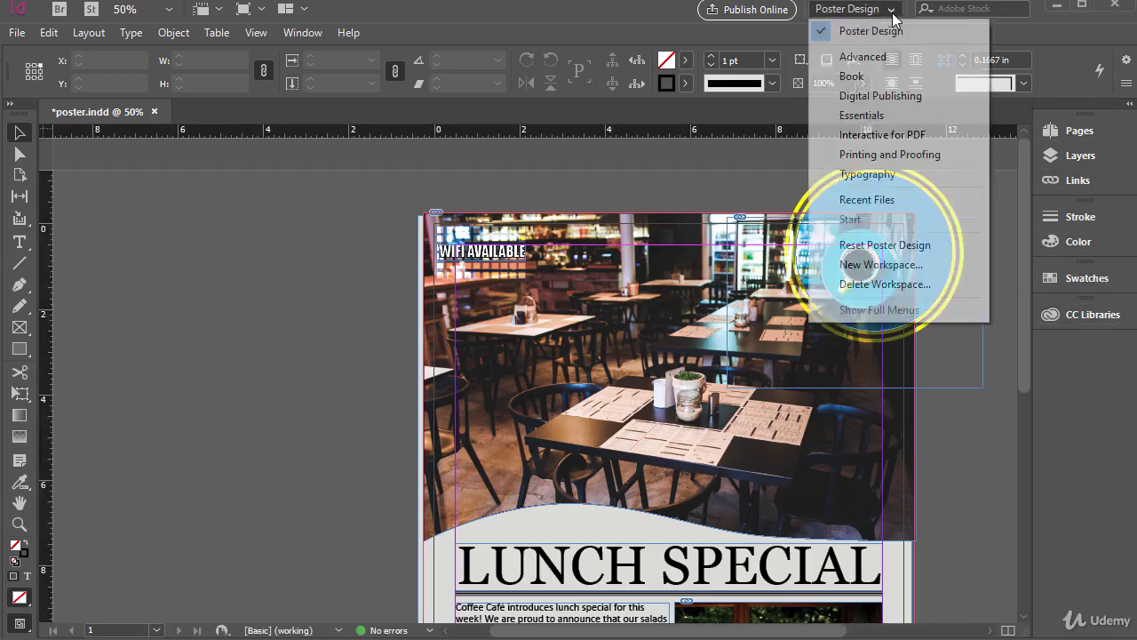
pyautogui.click(867, 56)
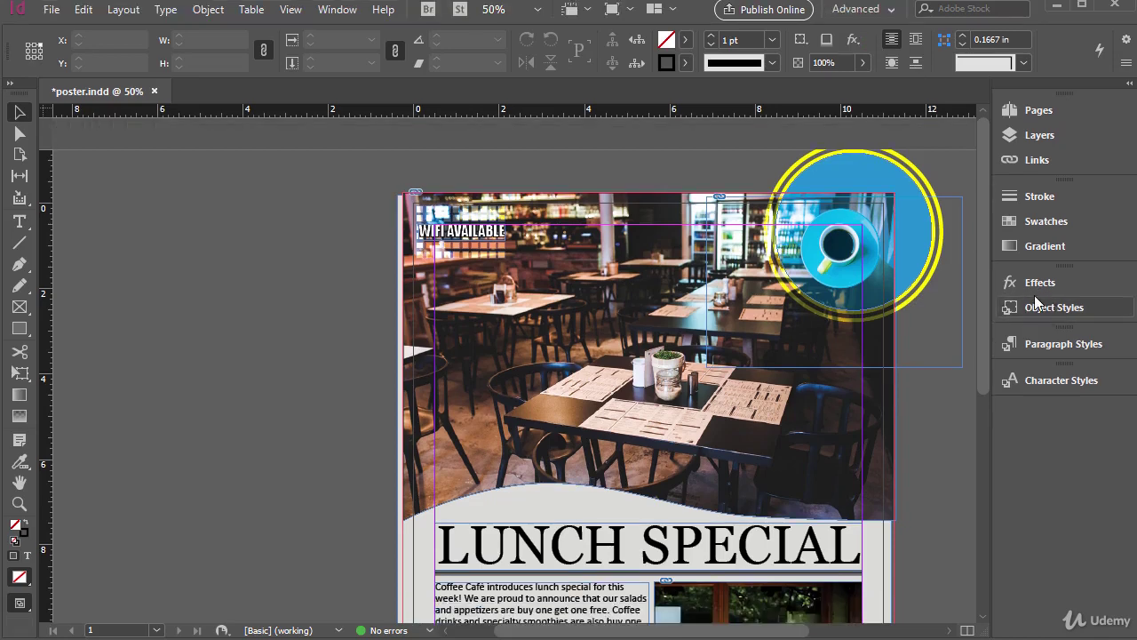
pyautogui.click(345, 12)
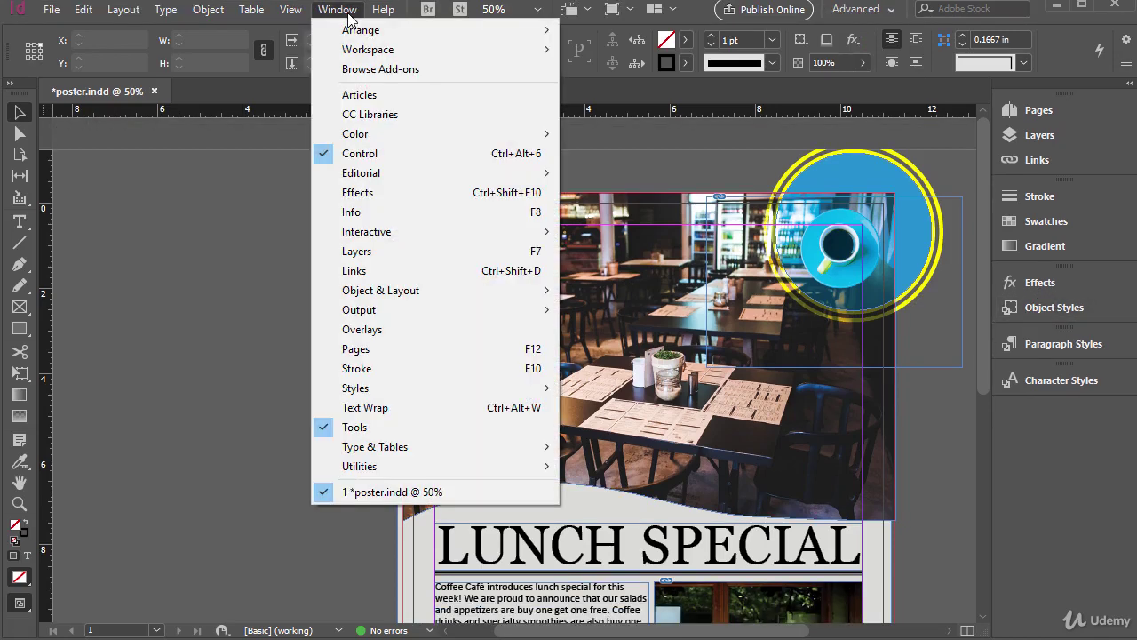
pyautogui.moveTo(413, 387)
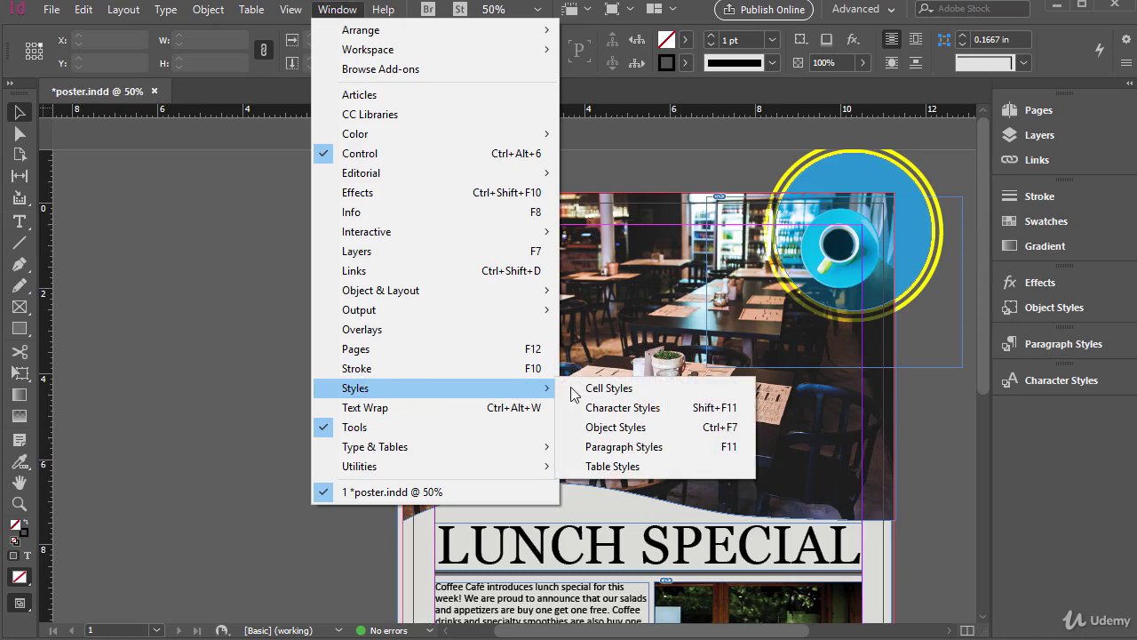
pyautogui.click(990, 493)
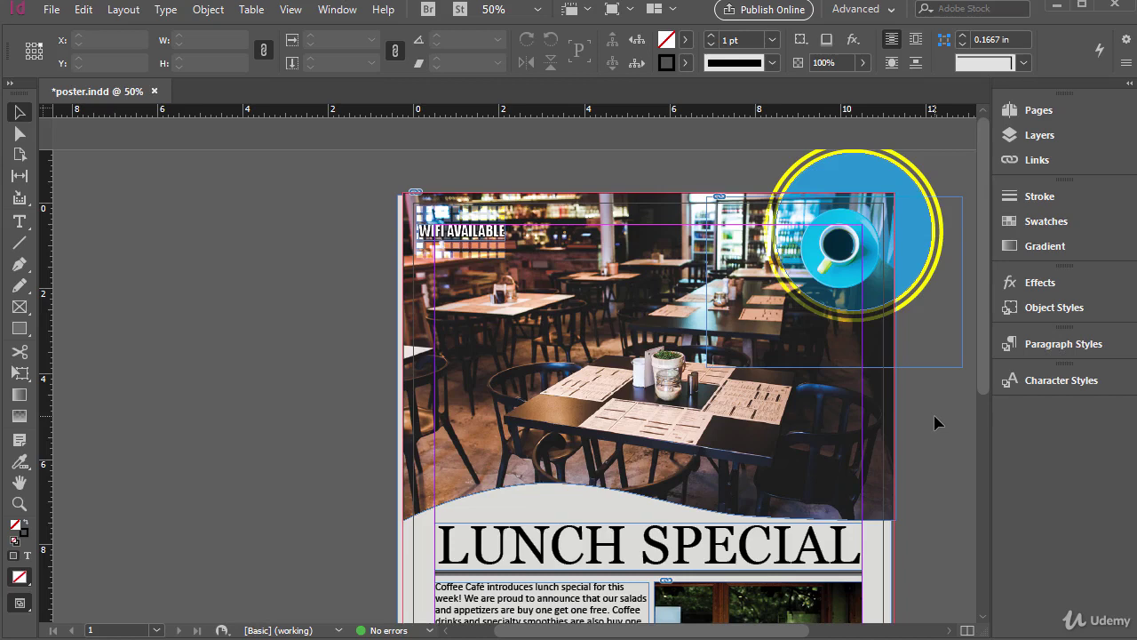
# - Select the blue circle with the yellow double outline, float the Object Styles panel over the pasteboard and collapse Effects
pyautogui.click(940, 233)
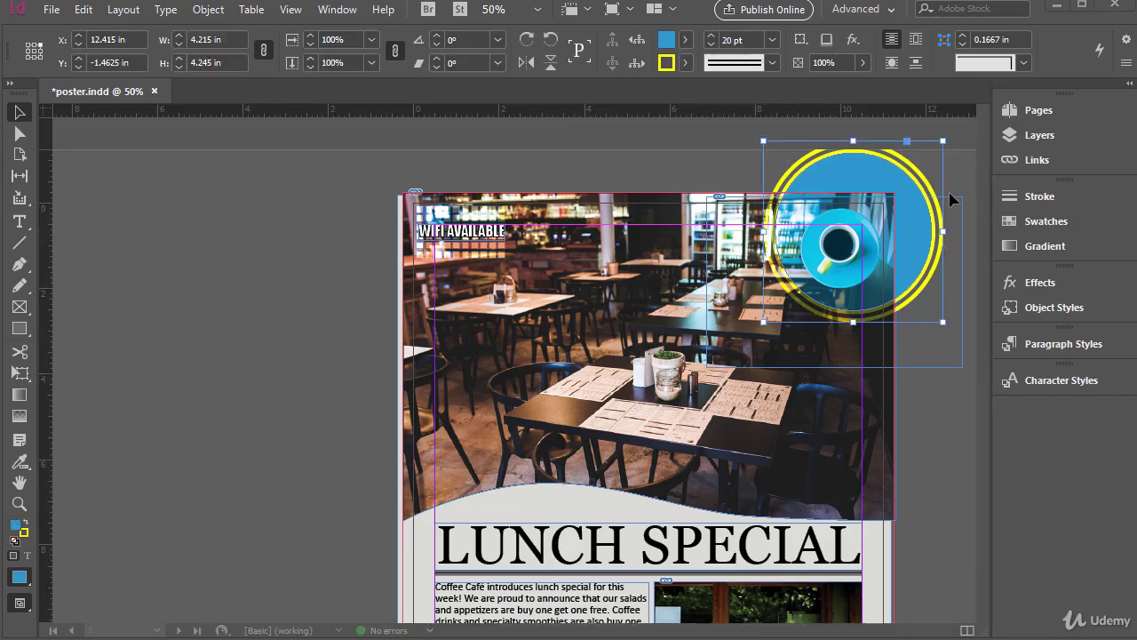
pyautogui.click(1037, 314)
pyautogui.moveTo(880, 282); pyautogui.dragTo(207, 225)
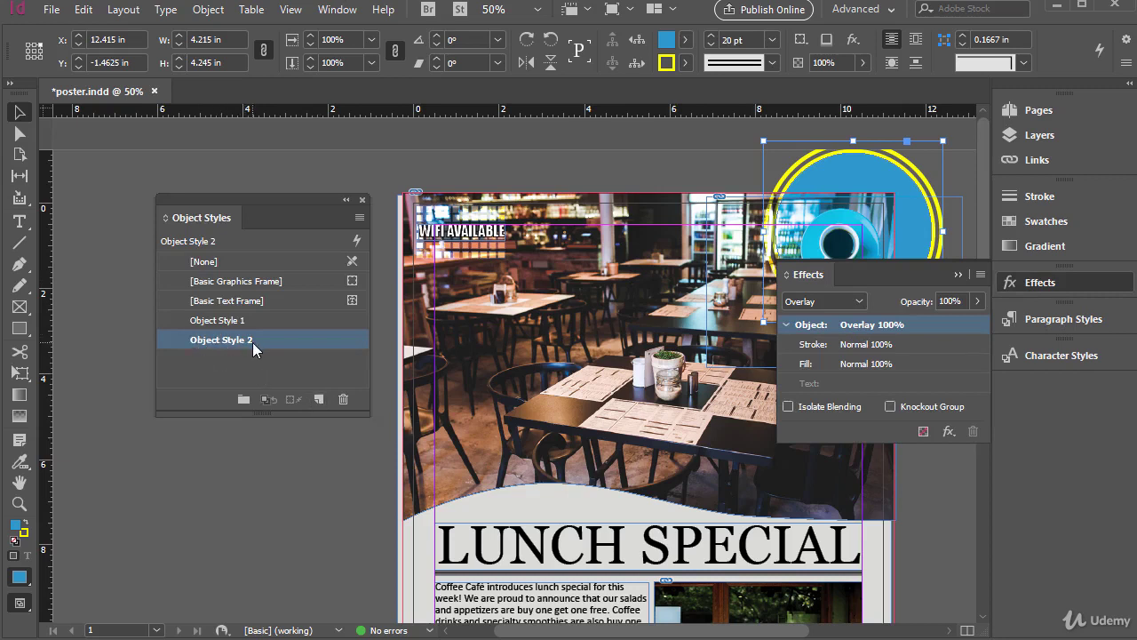
pyautogui.click(958, 275)
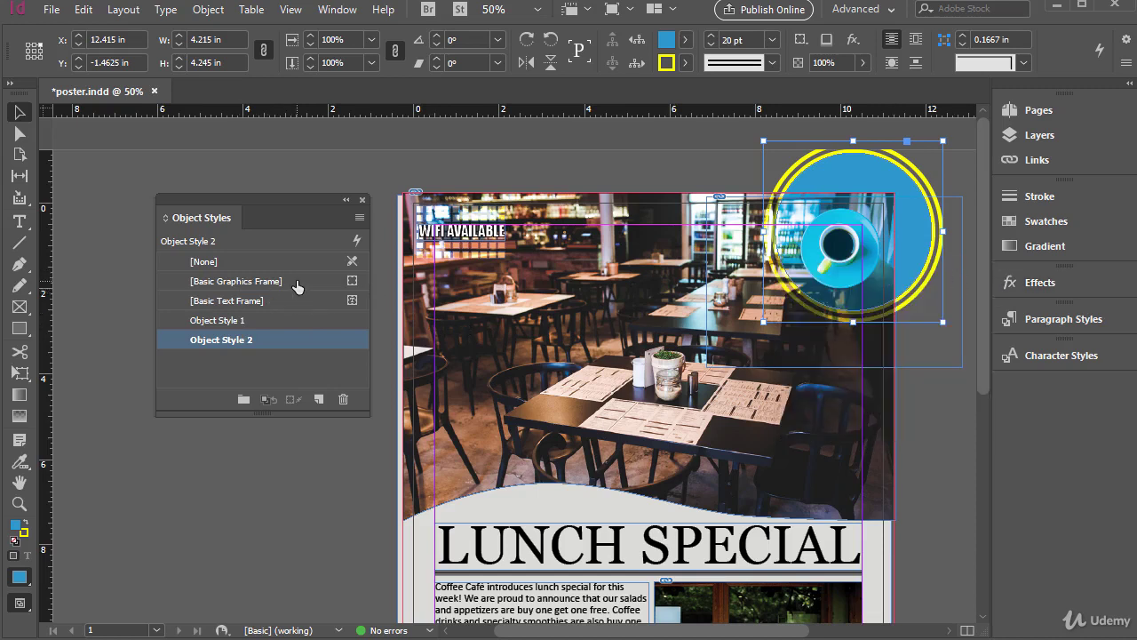
# - Draw an ellipse about 3.55 by 3.475 in on the pasteboard beside the poster and apply Object Style 1 to it
pyautogui.click(19, 327)
pyautogui.click(72, 348)
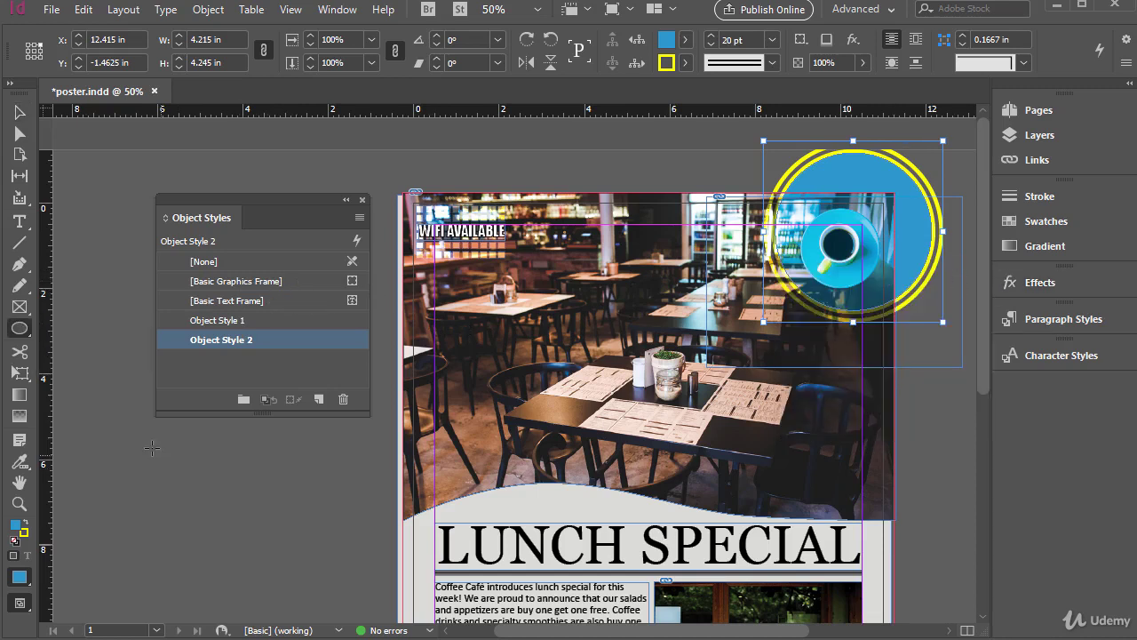
pyautogui.moveTo(152, 447); pyautogui.dragTo(304, 595)
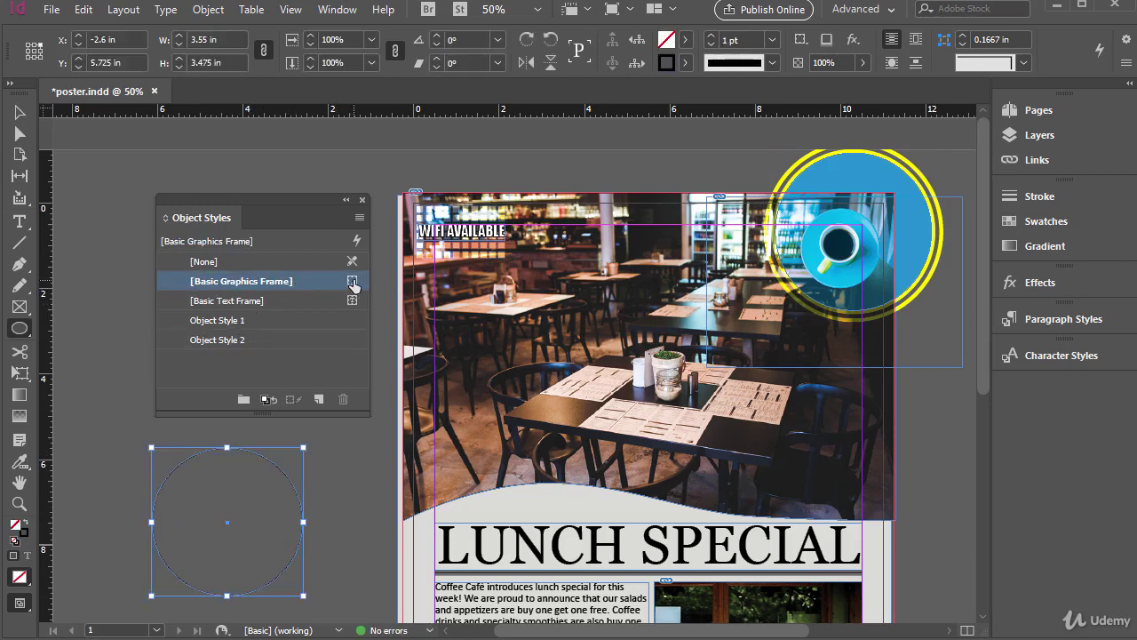
pyautogui.click(242, 327)
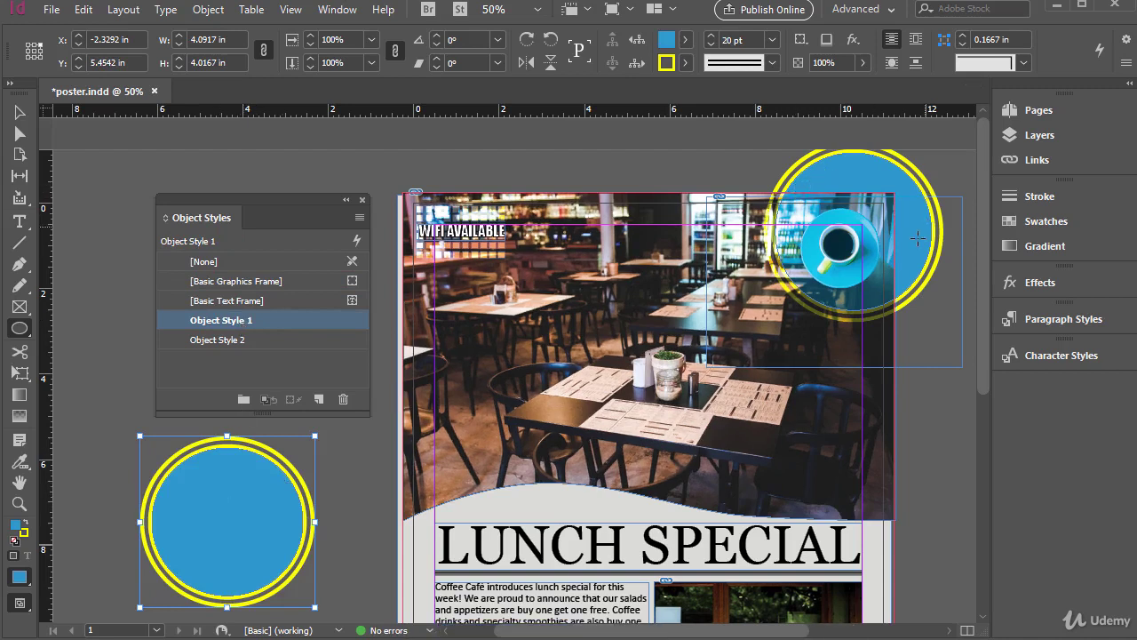
# - Examine the fill and stroke settings stored in Object Style 1
pyautogui.doubleClick(219, 321)
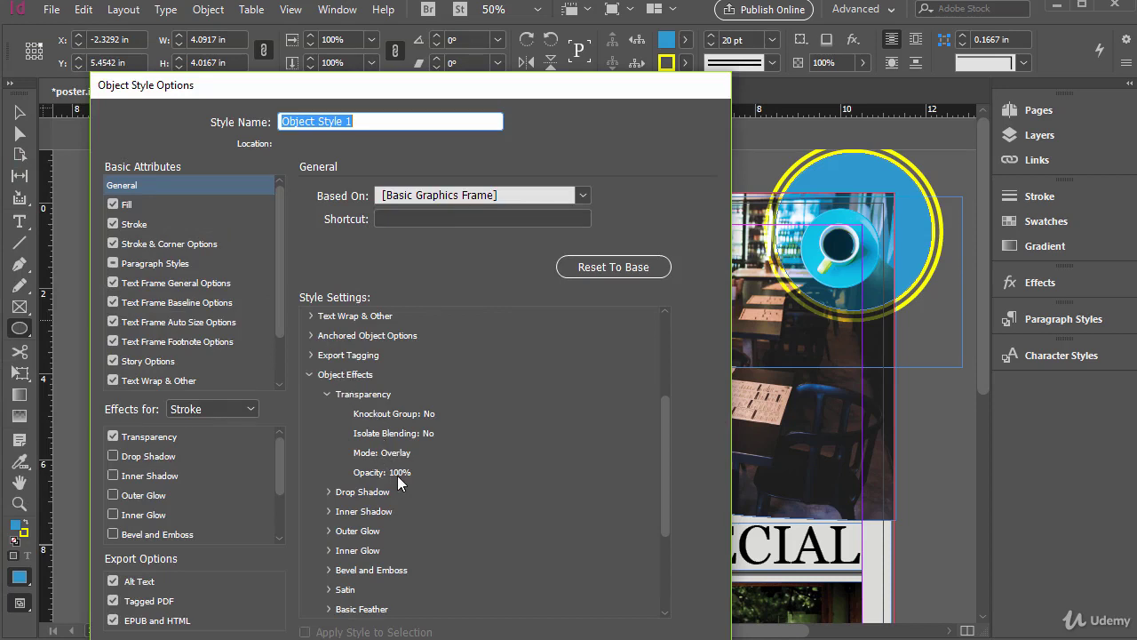
pyautogui.scroll(5, 308, 322)
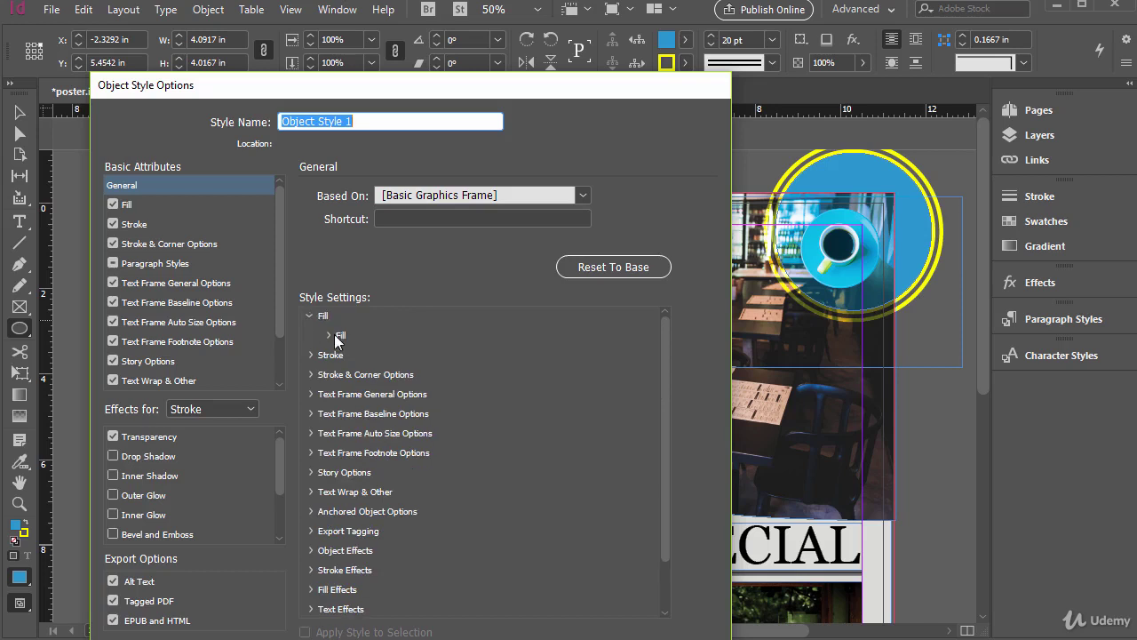
pyautogui.click(327, 335)
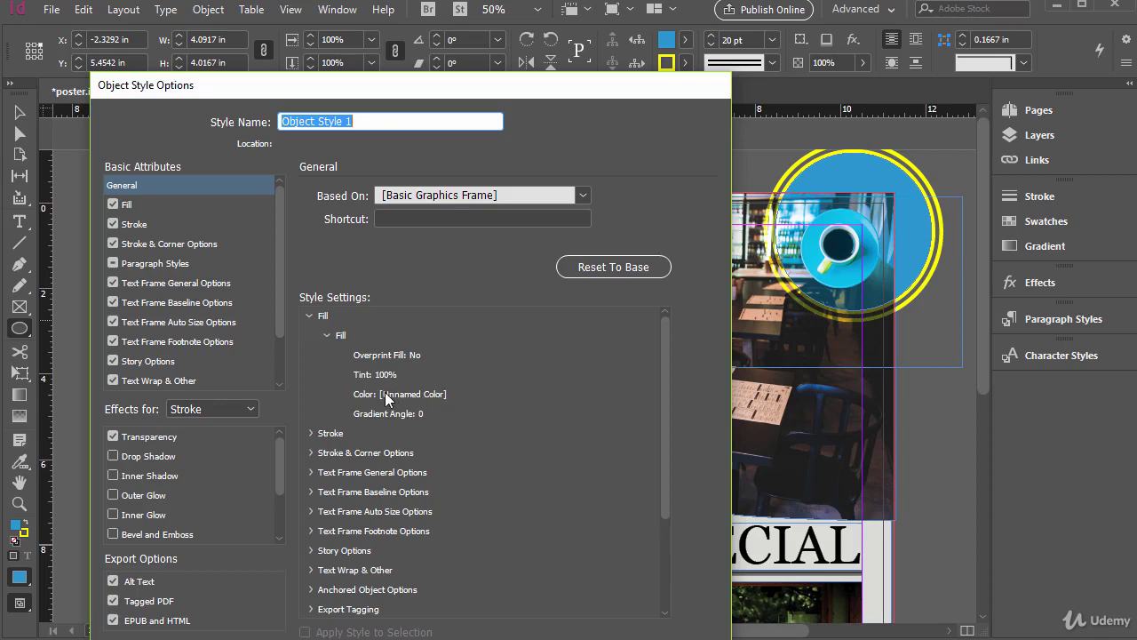
pyautogui.click(327, 335)
pyautogui.click(311, 354)
pyautogui.click(328, 374)
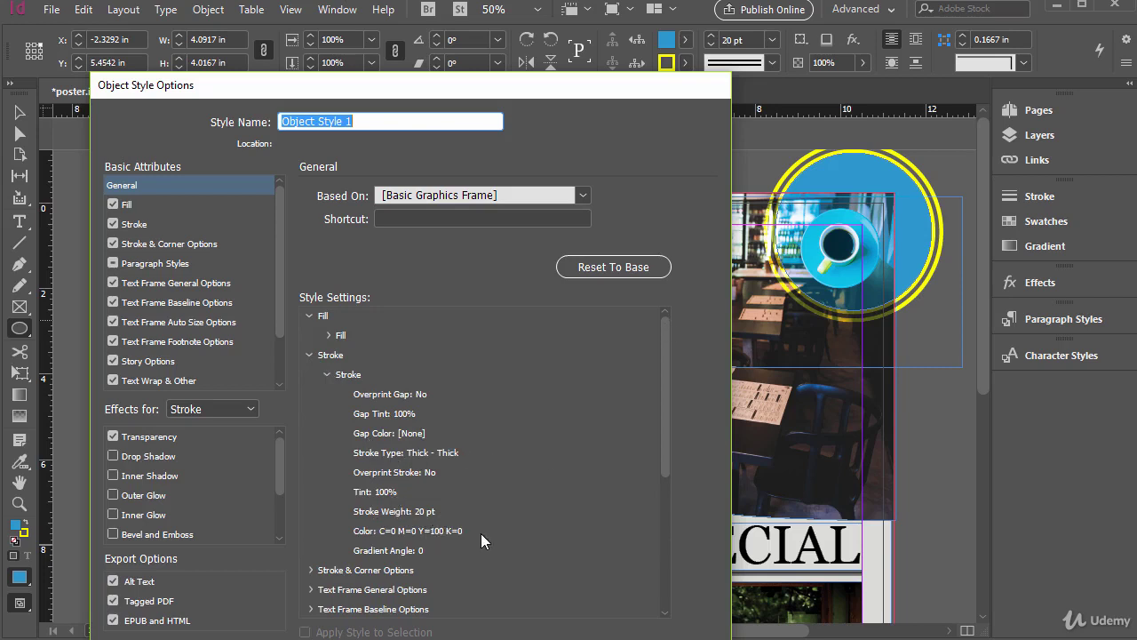
pyautogui.click(328, 374)
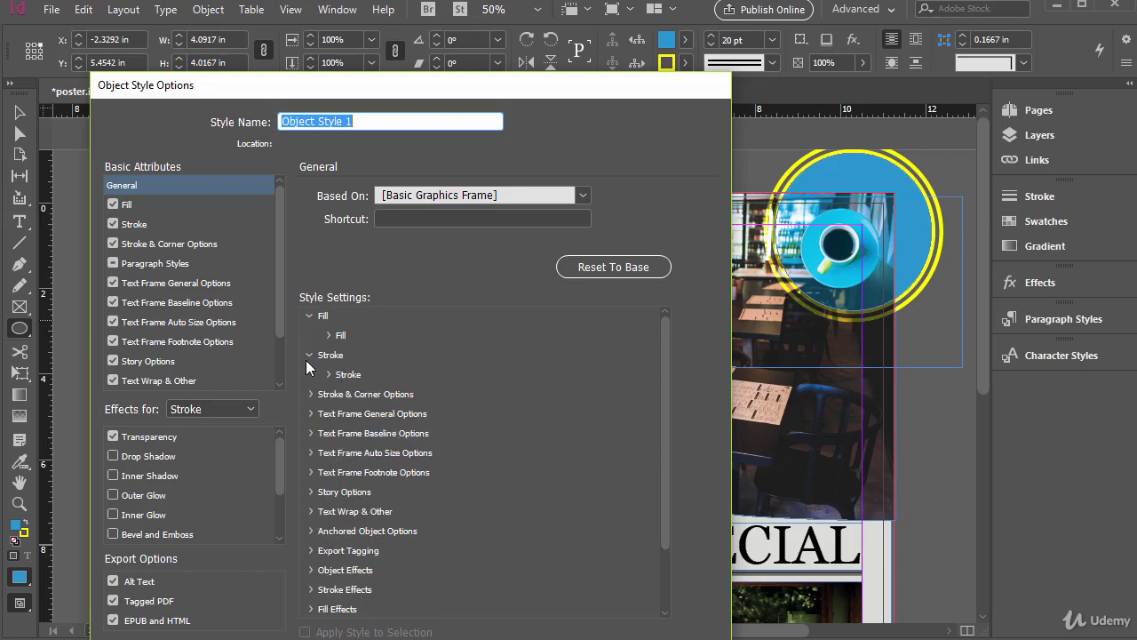
pyautogui.click(310, 355)
pyautogui.click(310, 316)
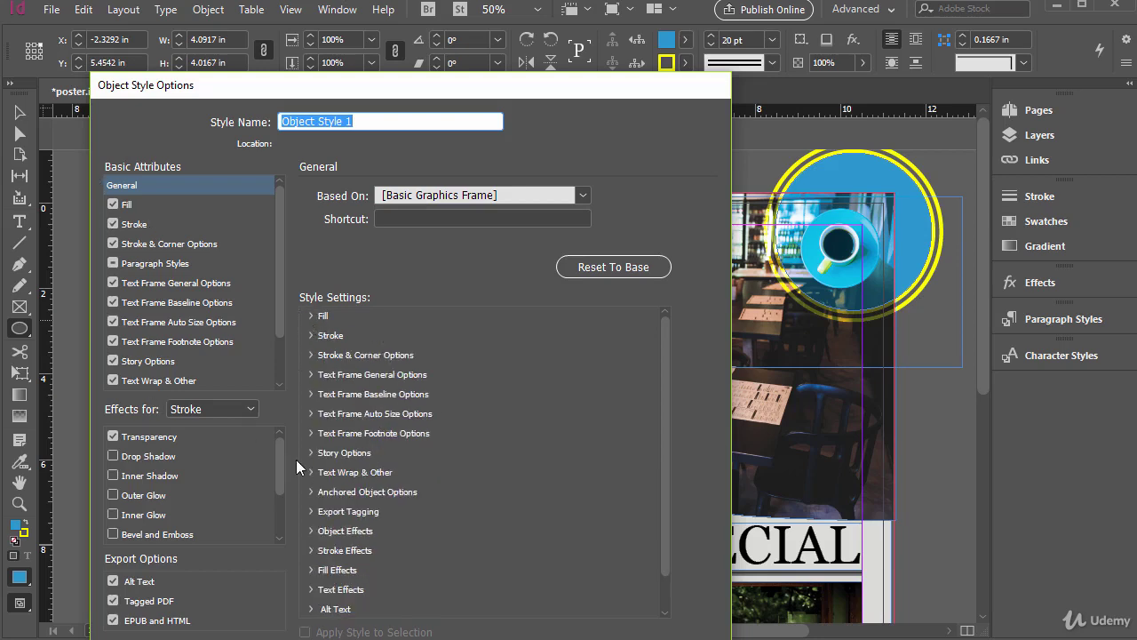
# - Preview different fill swatches for Object Style 1, including green, magenta, yellow, cyan and C=100 M=90 Y=10 K=0
pyautogui.moveTo(409, 88); pyautogui.dragTo(418, 122)
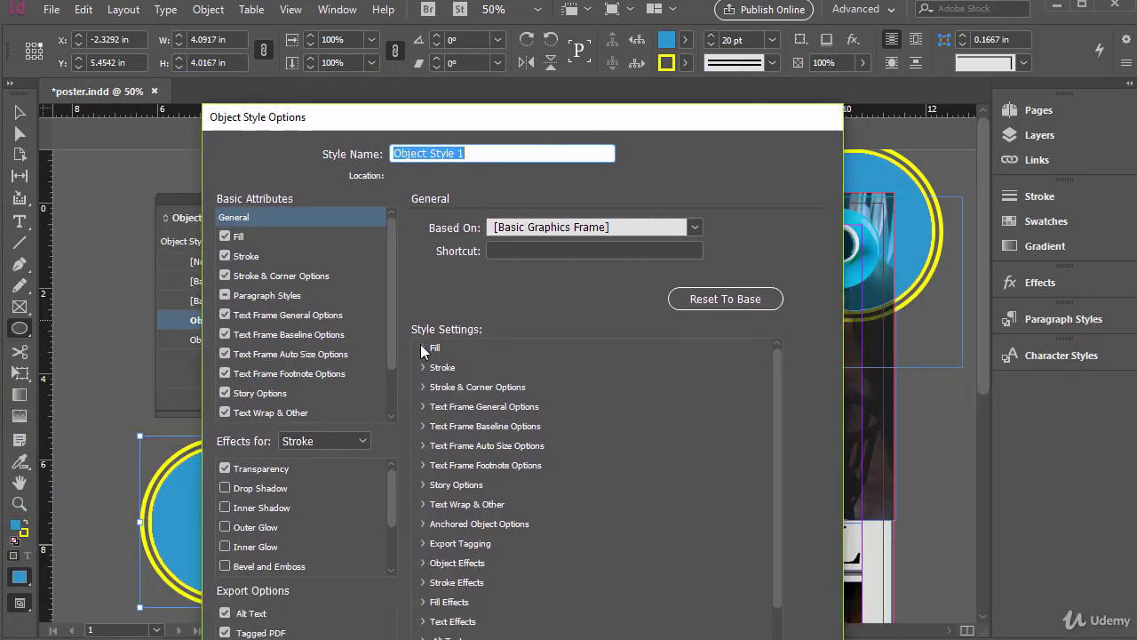
pyautogui.click(246, 236)
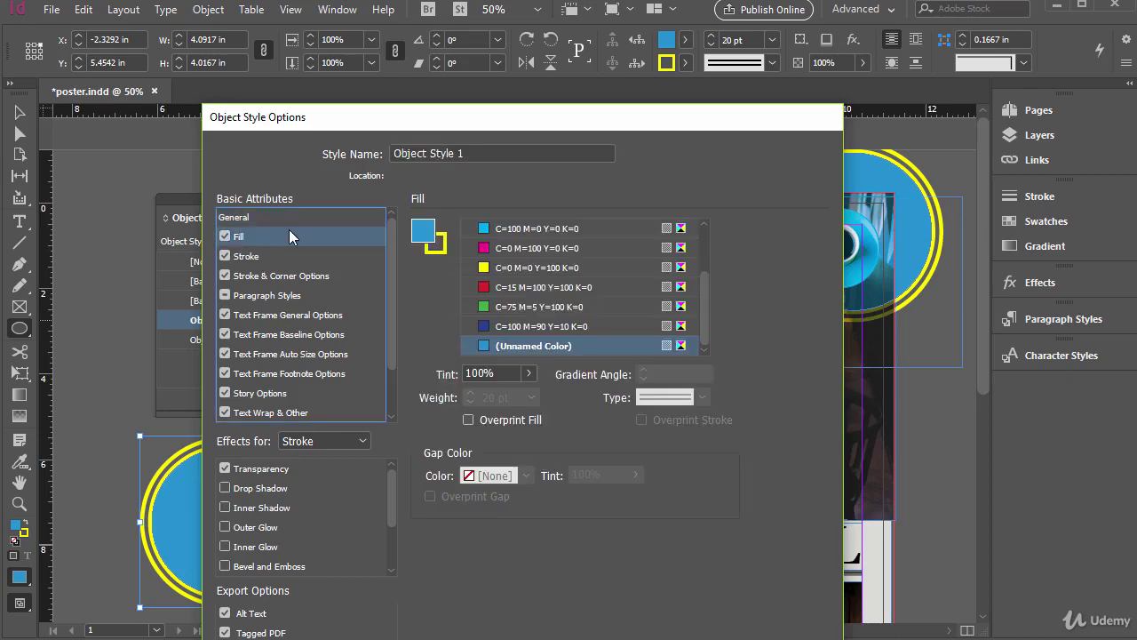
pyautogui.click(509, 302)
pyautogui.click(521, 247)
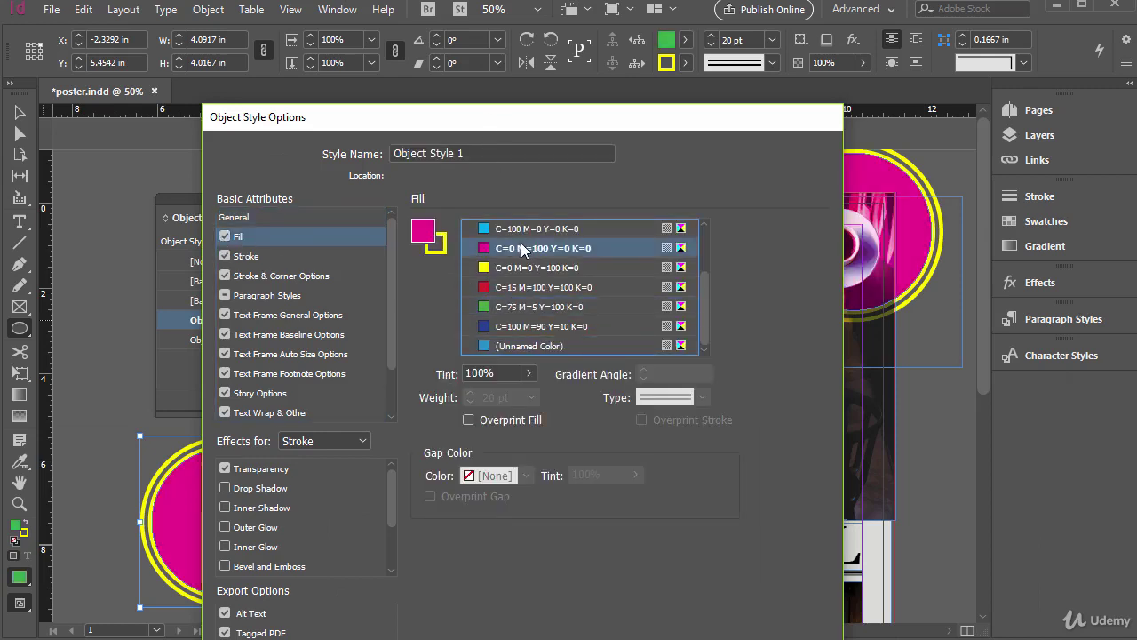
pyautogui.click(508, 267)
pyautogui.click(526, 230)
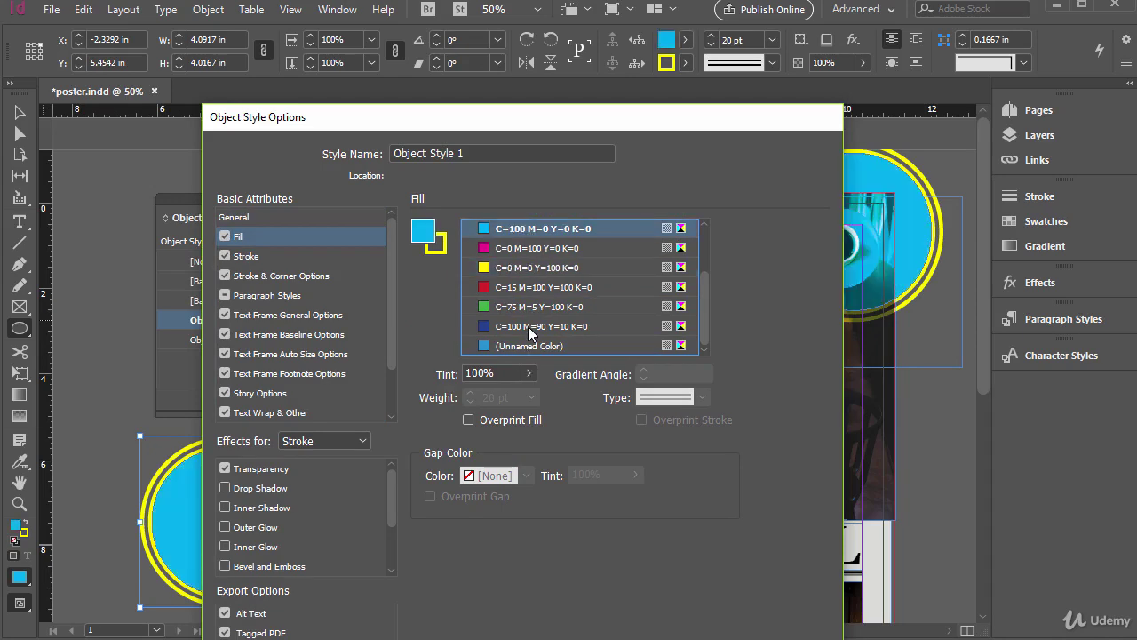
pyautogui.click(528, 326)
pyautogui.press('Return')
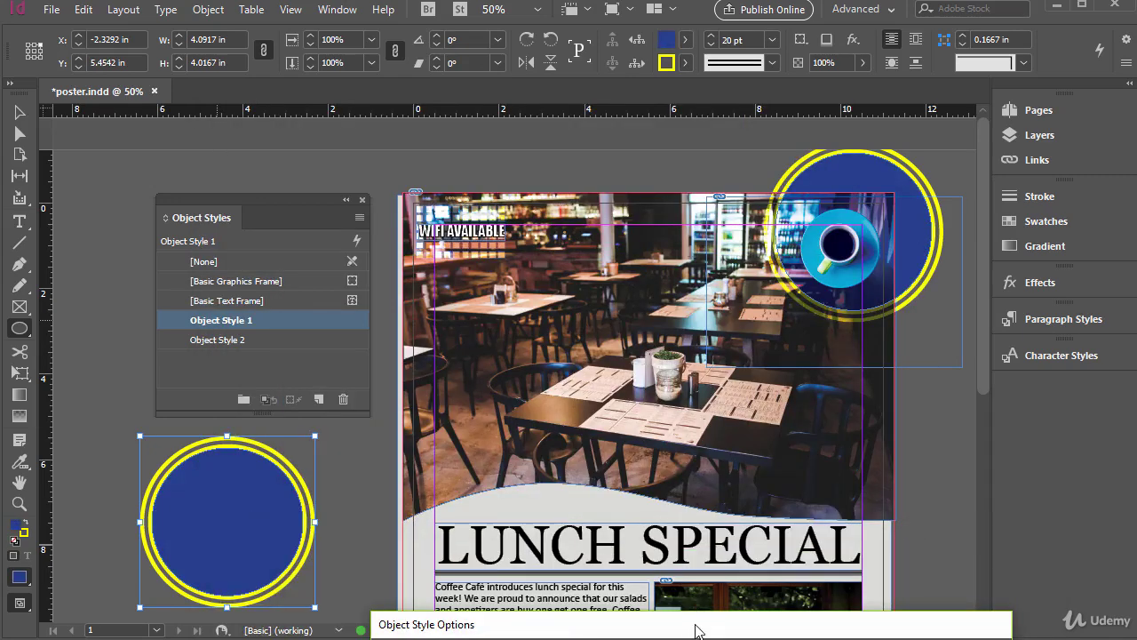
# - Preview C=100 M=0 Y=0 K=0 as Object Style 1's fill and discard the style changes
pyautogui.doubleClick(222, 320)
pyautogui.moveTo(462, 143); pyautogui.dragTo(516, 141)
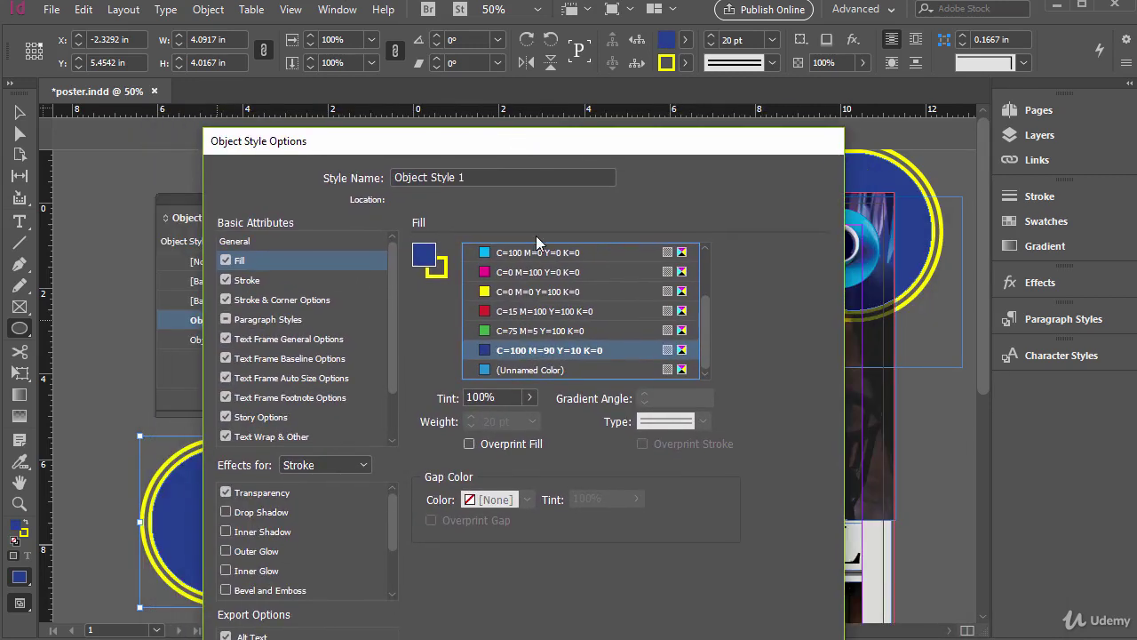
pyautogui.click(537, 253)
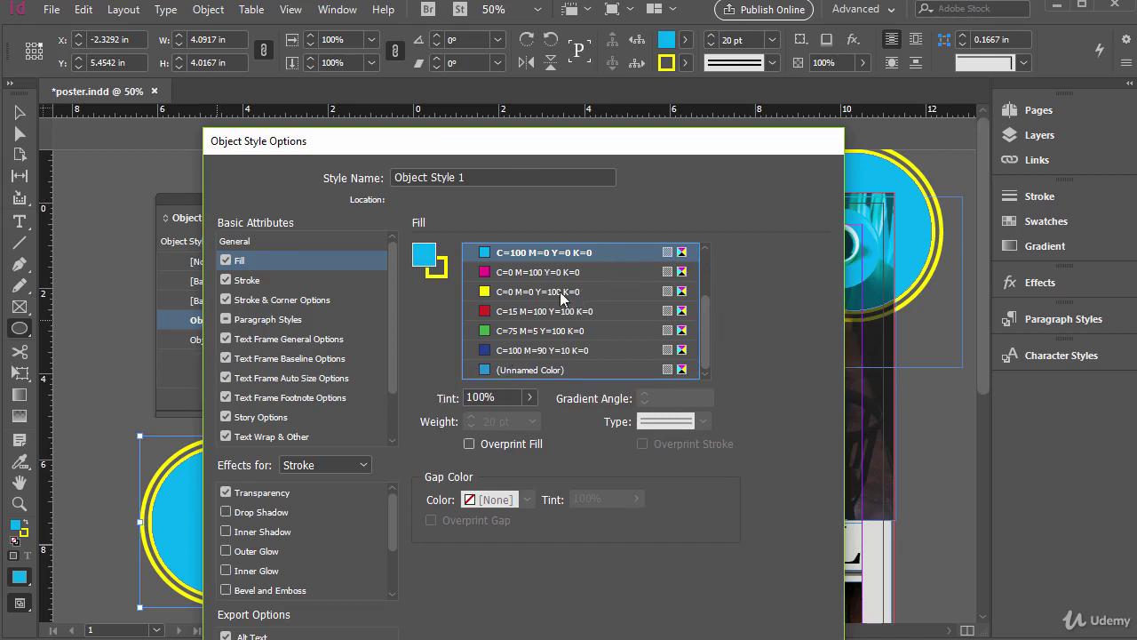
pyautogui.moveTo(575, 142); pyautogui.dragTo(544, 34)
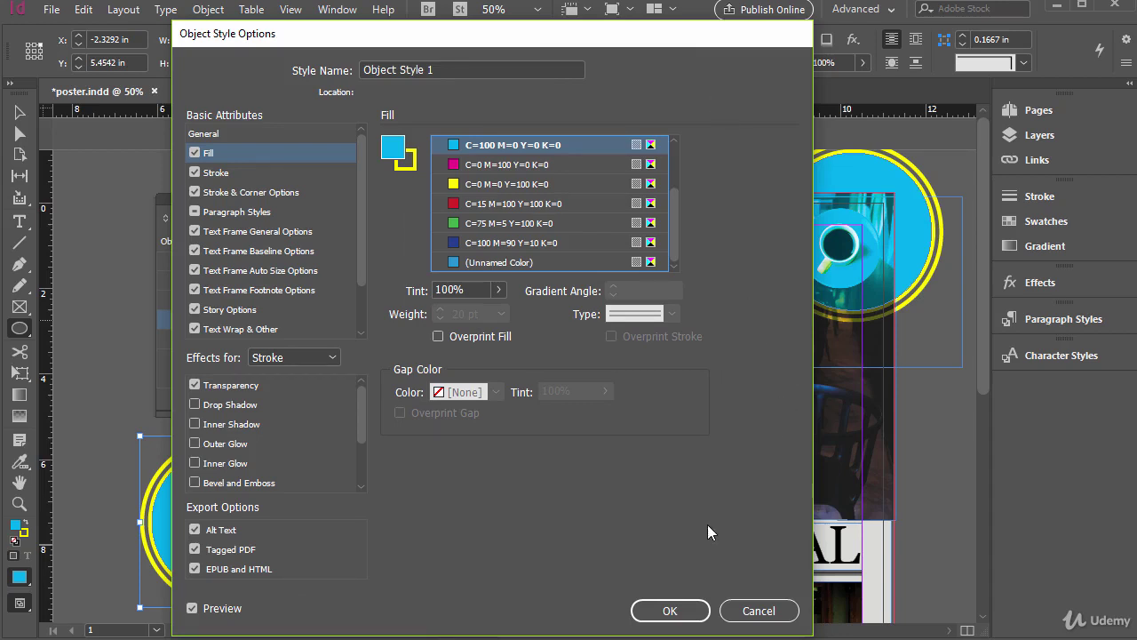
pyautogui.click(756, 612)
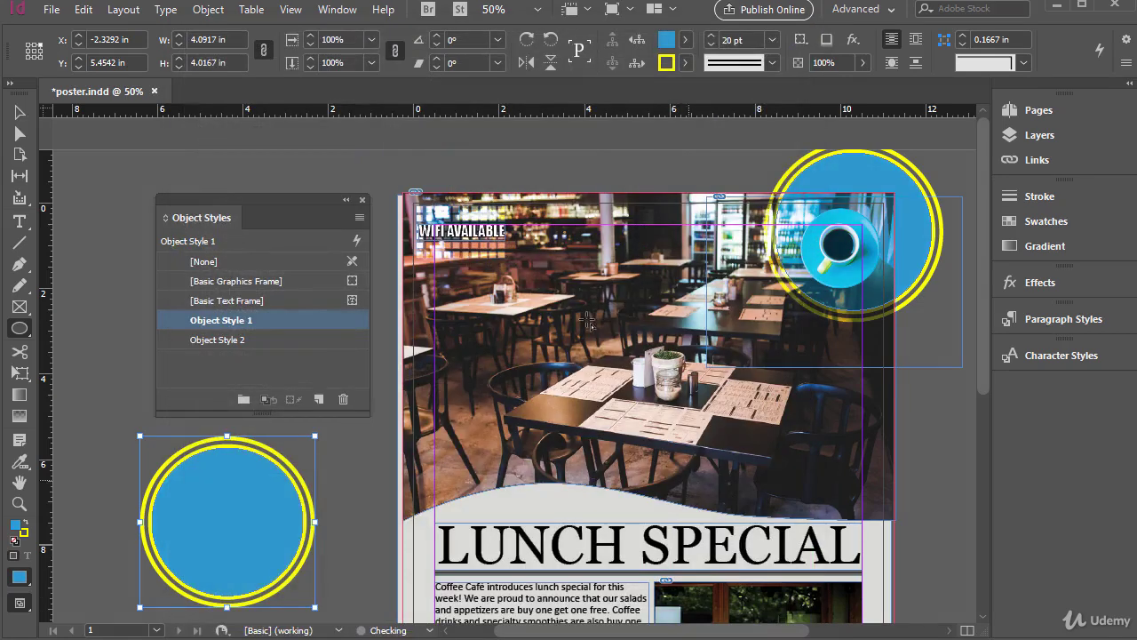
# - Draw an ellipse about 4.325 by 4.245 in on the pasteboard above the styled circle
pyautogui.moveTo(283, 204); pyautogui.dragTo(487, 159)
pyautogui.moveTo(139, 212); pyautogui.dragTo(325, 392)
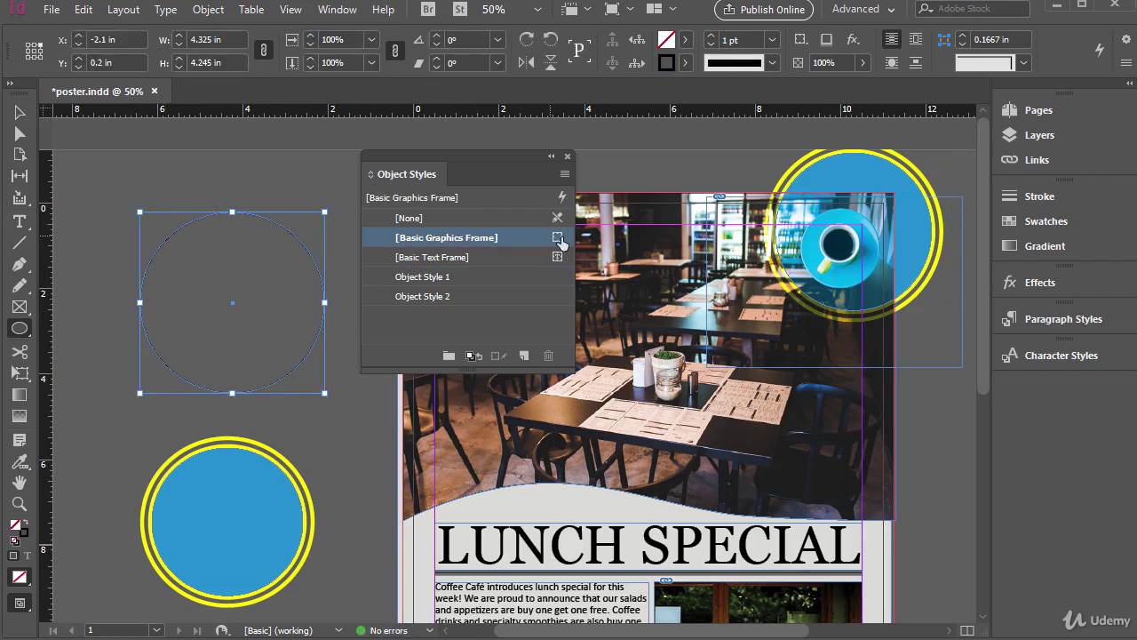
# - Draw an ellipse about 3.4 by 3 in with Object Style 2 temporarily set as the new-graphics default, restoring [Basic Graphics Frame]
pyautogui.moveTo(558, 242)
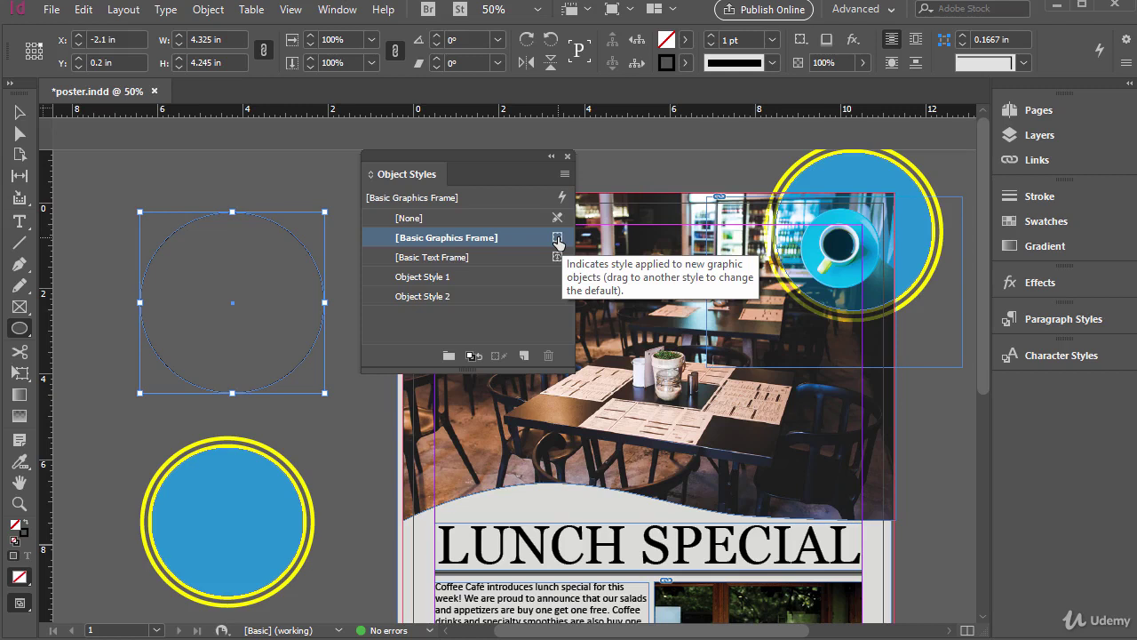
pyautogui.moveTo(558, 241); pyautogui.dragTo(557, 297)
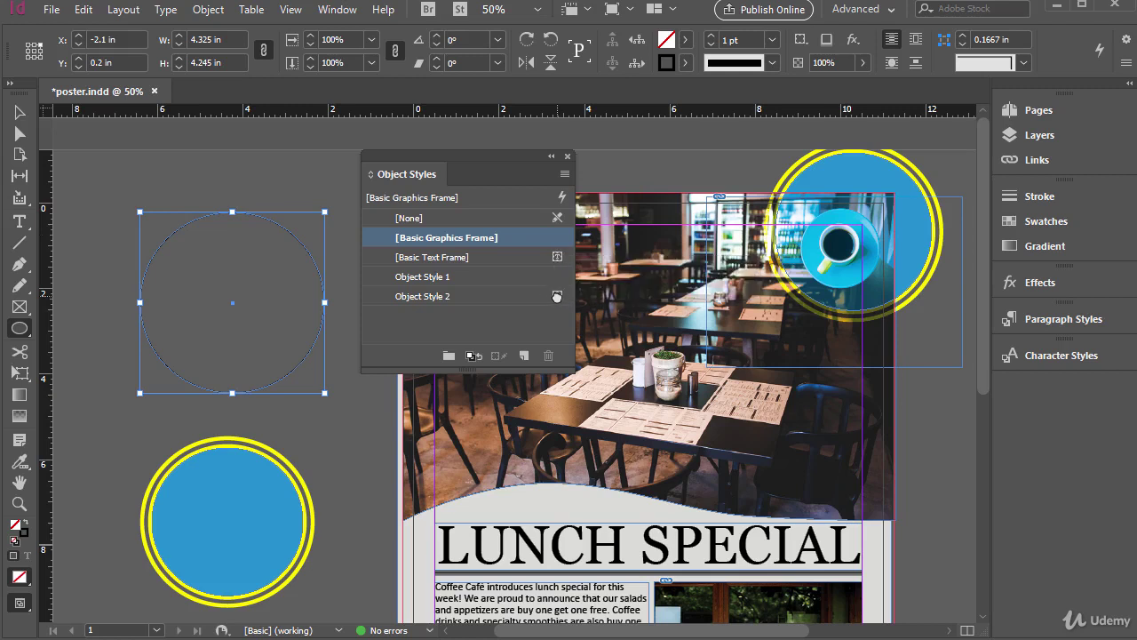
pyautogui.moveTo(79, 216); pyautogui.dragTo(224, 343)
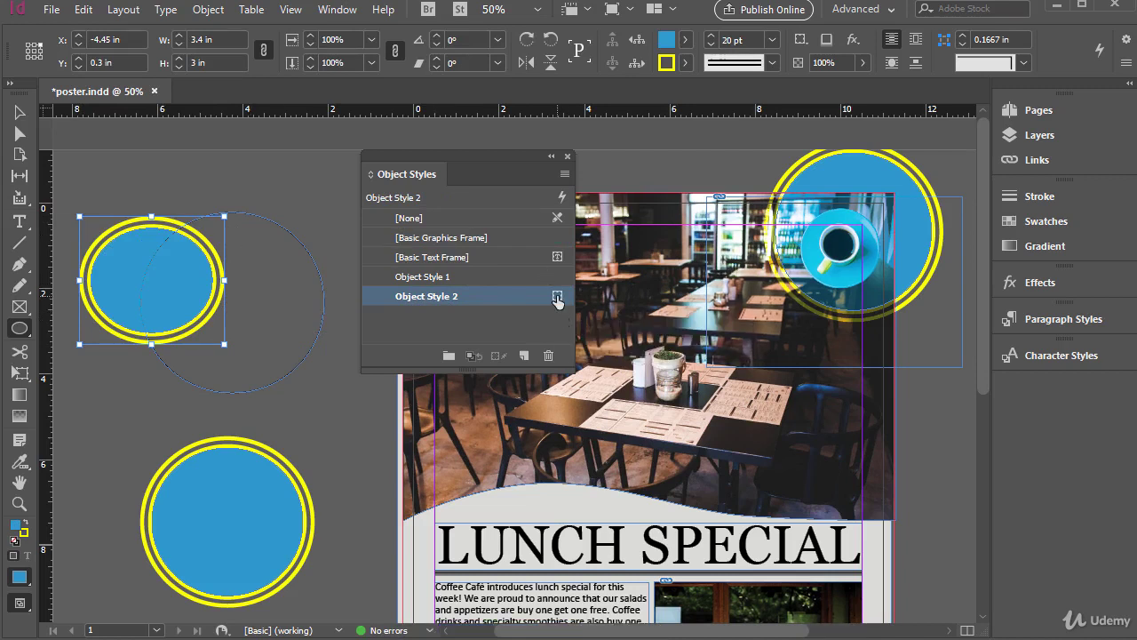
pyautogui.moveTo(558, 300); pyautogui.dragTo(557, 238)
# - Fill the unstyled ellipse on the pasteboard with blue
pyautogui.press('v')
pyautogui.click(279, 226)
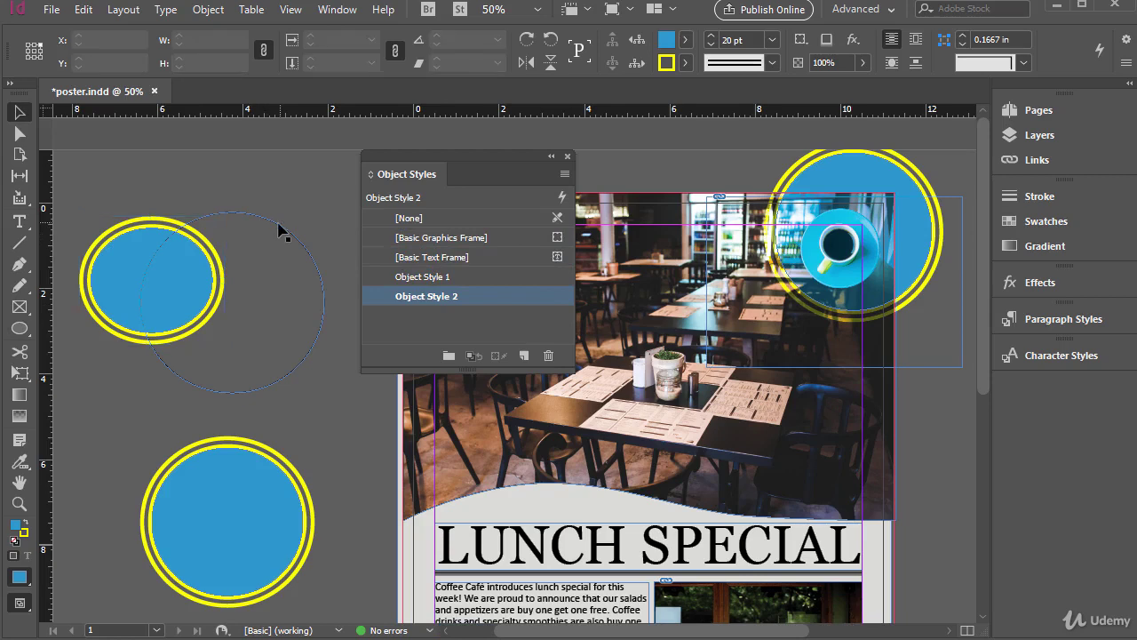
pyautogui.click(278, 226)
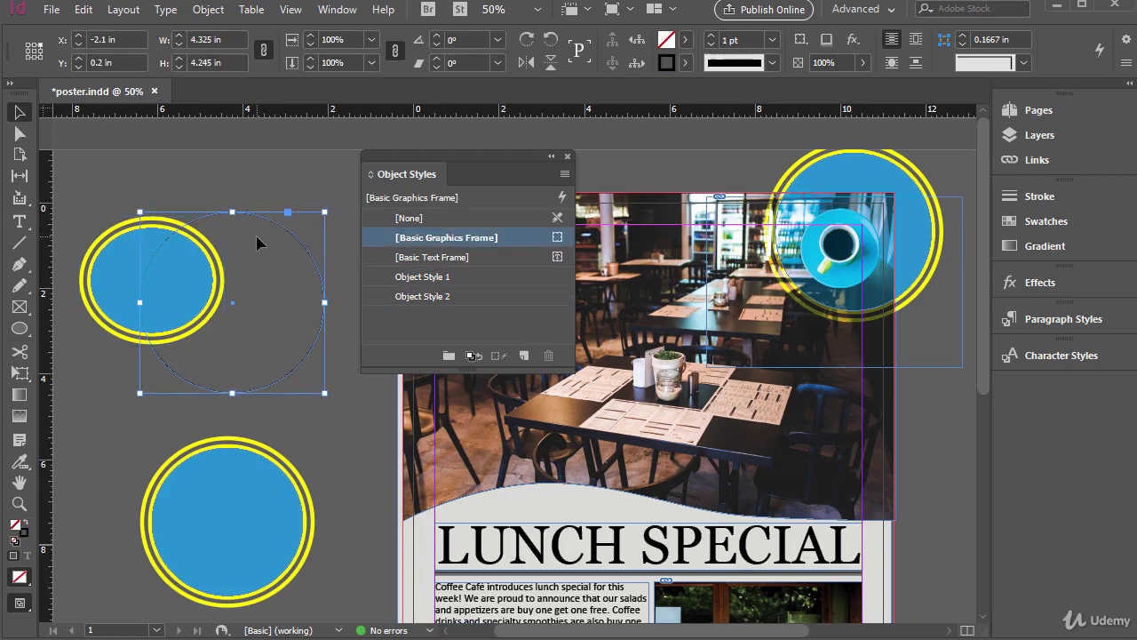
pyautogui.doubleClick(17, 529)
pyautogui.click(425, 276)
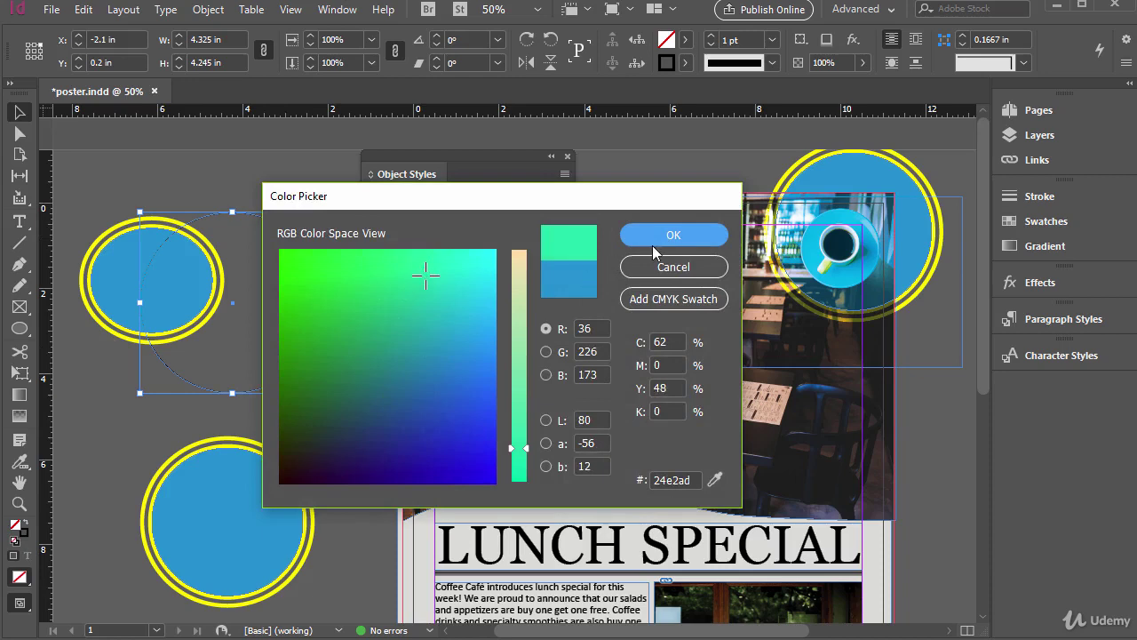
pyautogui.click(652, 241)
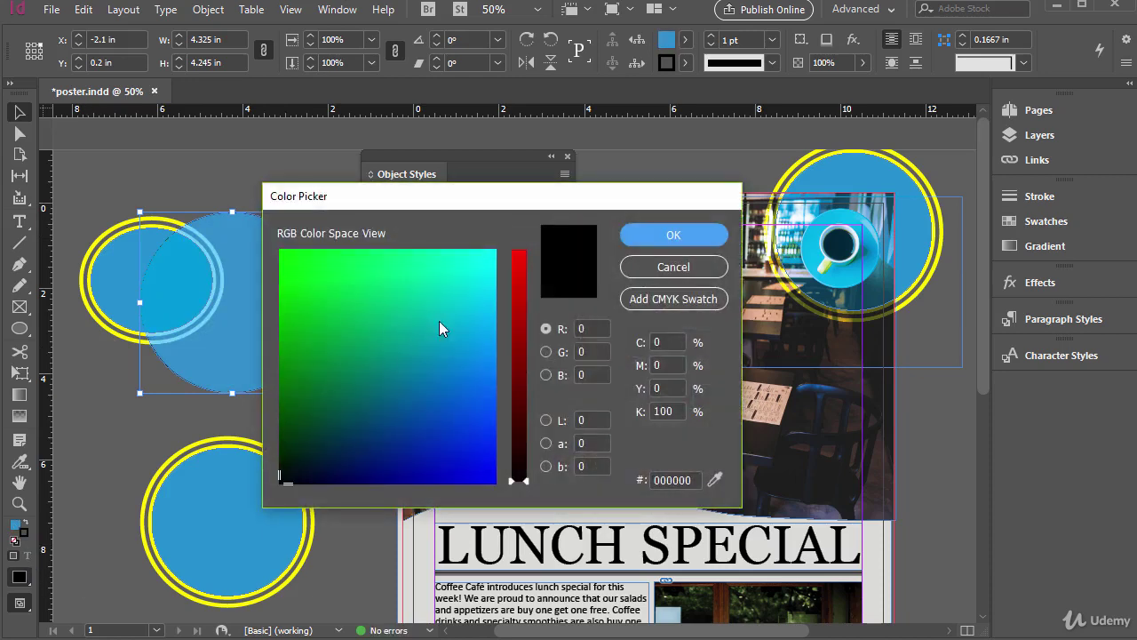
# - Give the selected blue ellipse a 20 pt stroke in orange #eba300 and shift it slightly upward on the pasteboard
pyautogui.moveTo(438, 321)
pyautogui.mouseDown()
pyautogui.moveTo(335, 279)
pyautogui.moveTo(477, 391)
pyautogui.mouseUp()
pyautogui.moveTo(522, 341); pyautogui.dragTo(521, 379)
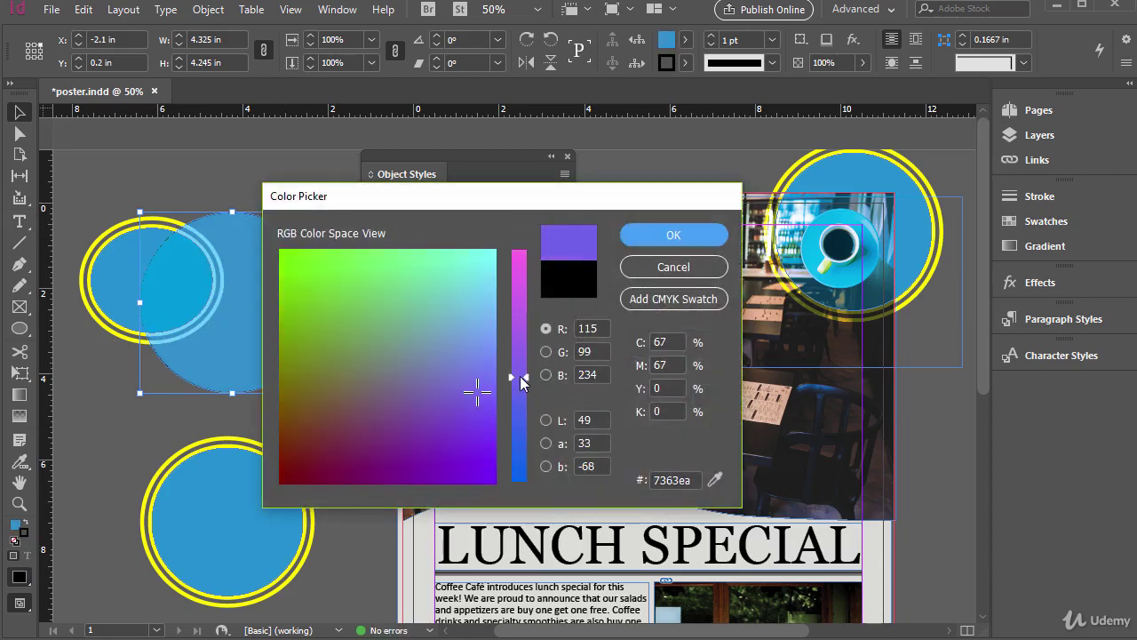
pyautogui.moveTo(418, 373); pyautogui.dragTo(261, 332)
pyautogui.moveTo(522, 329); pyautogui.dragTo(522, 277)
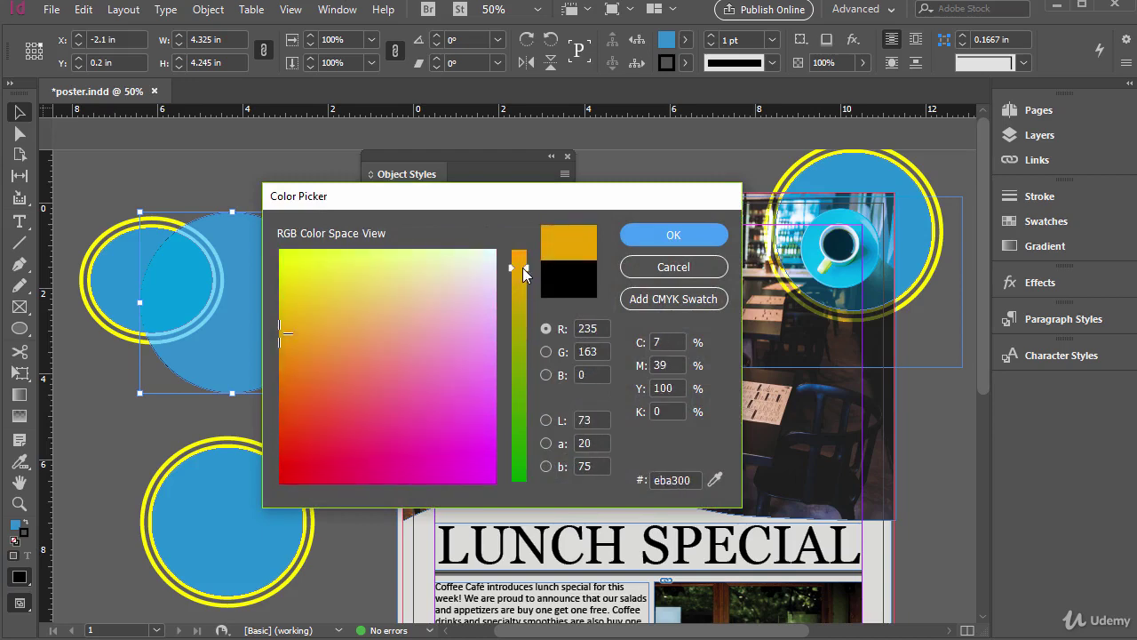
pyautogui.click(673, 235)
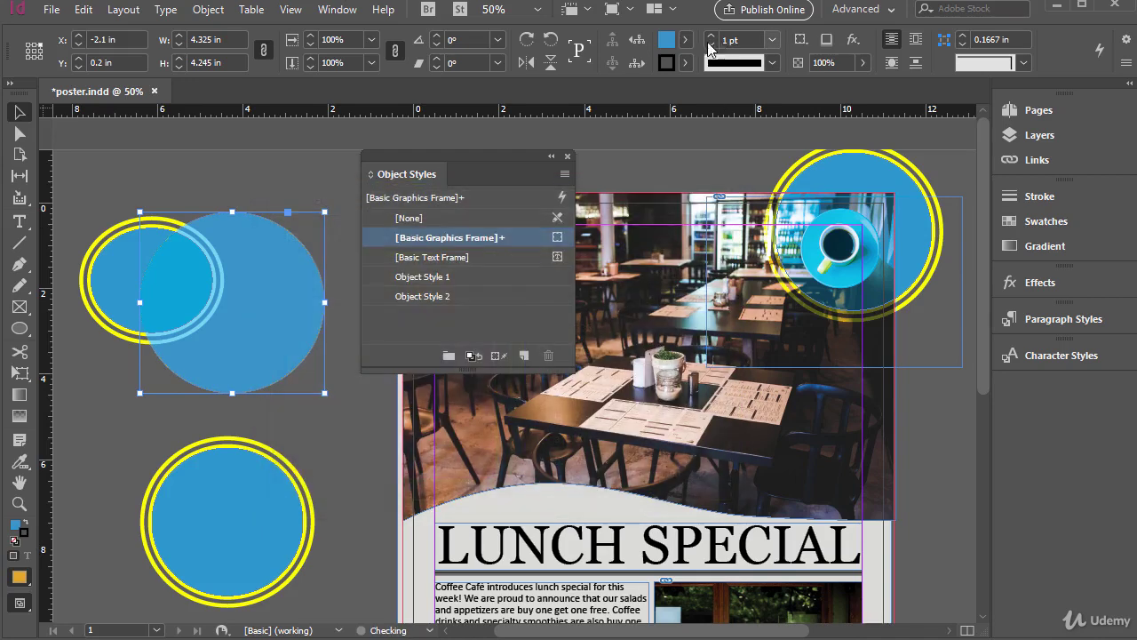
pyautogui.click(772, 39)
pyautogui.click(760, 327)
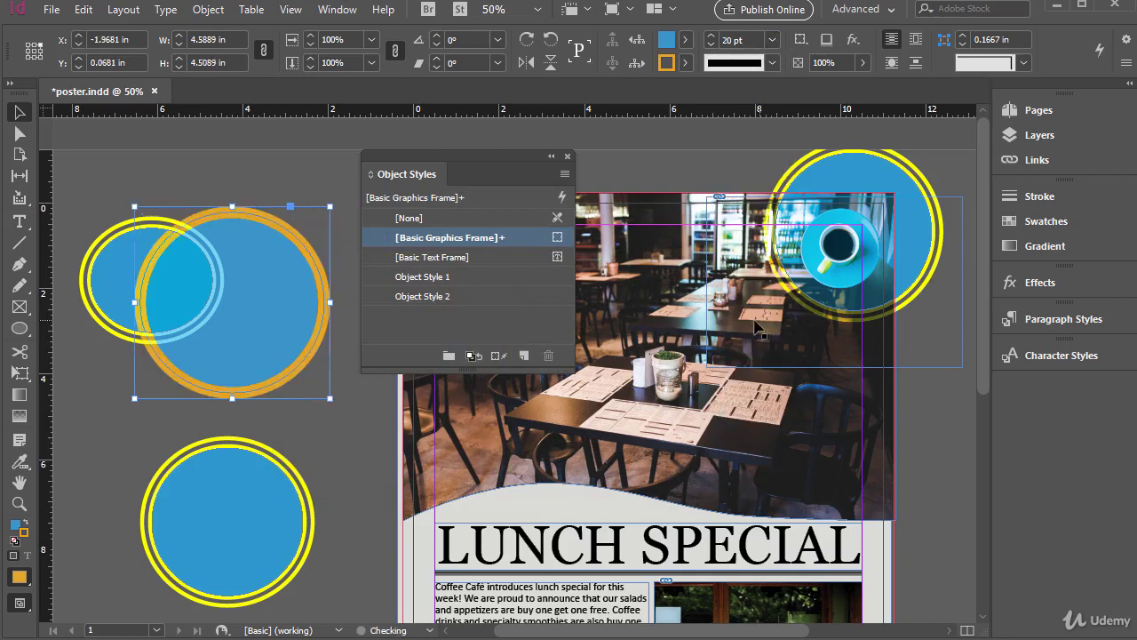
pyautogui.moveTo(278, 225); pyautogui.dragTo(286, 213)
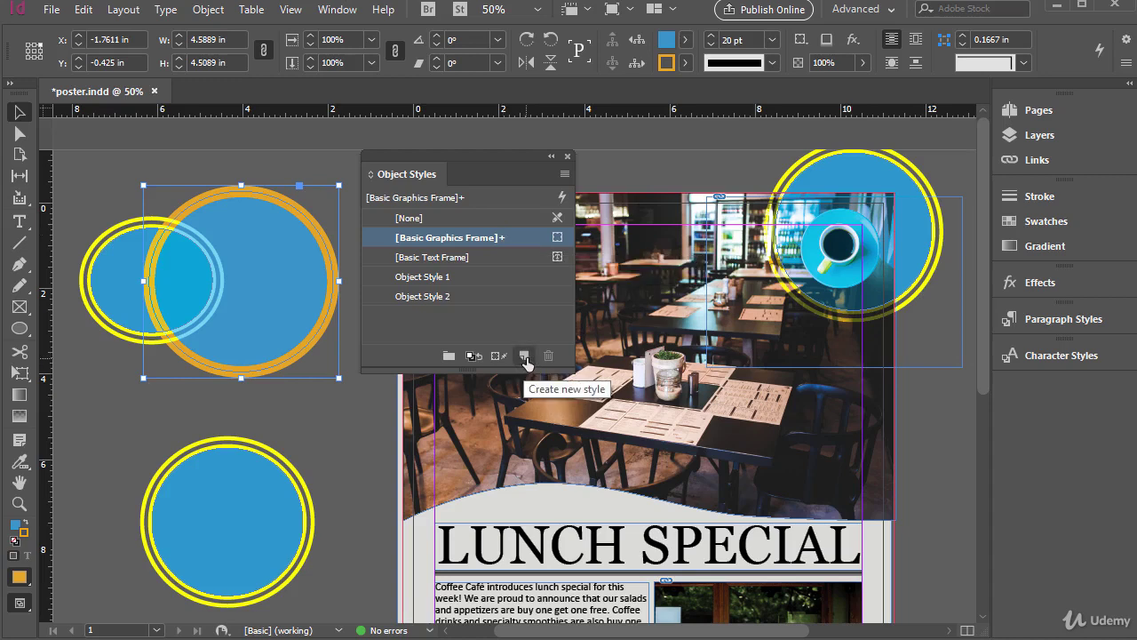
# - Create an object style named "blue circle orange stroke" from the selected ellipse and apply it to that ellipse
pyautogui.click(565, 175)
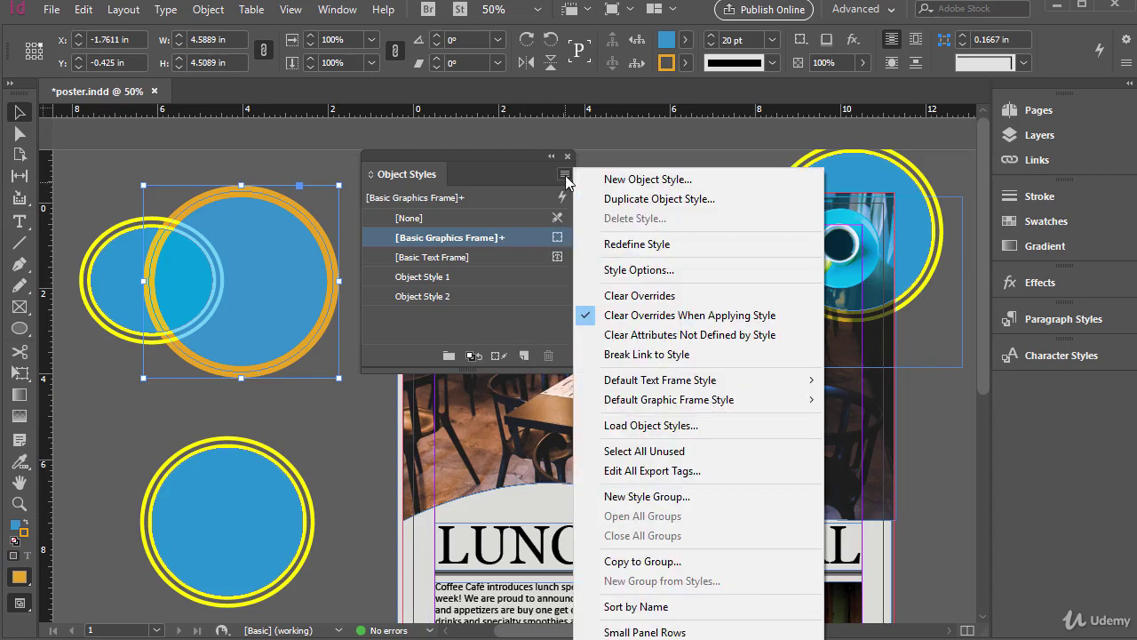
pyautogui.click(636, 178)
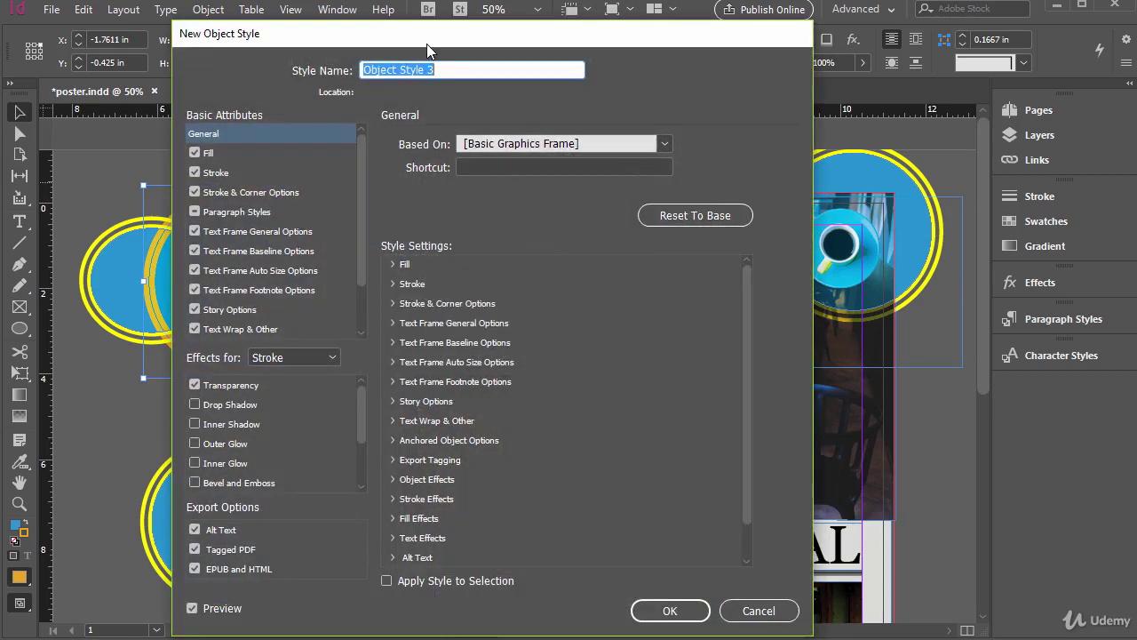
pyautogui.write('blue circle orange stroke')
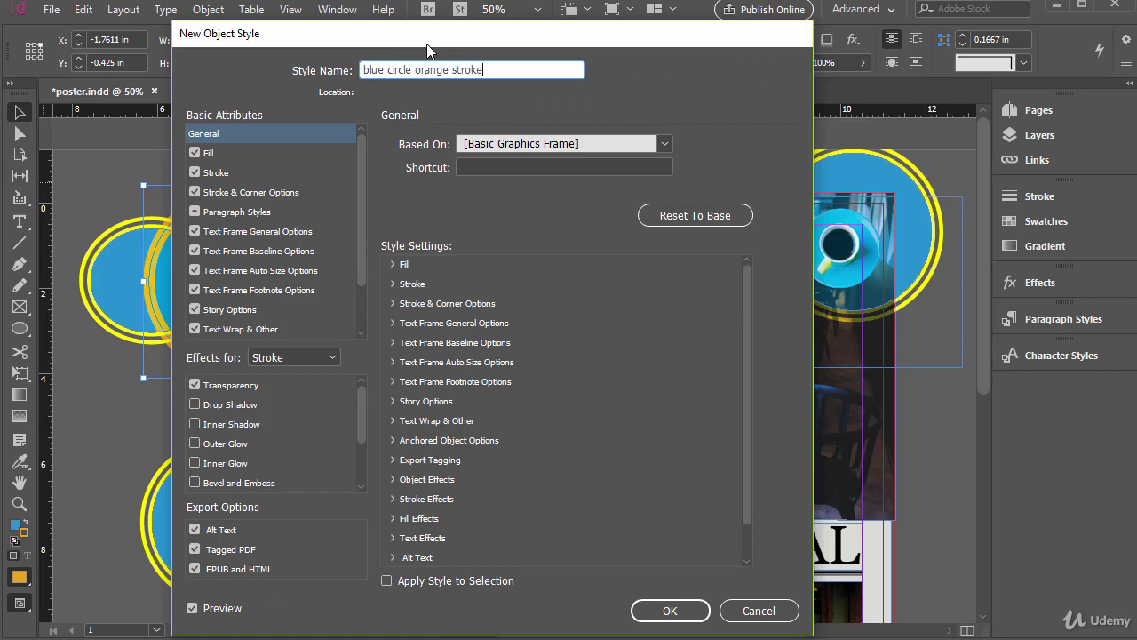
pyautogui.click(666, 613)
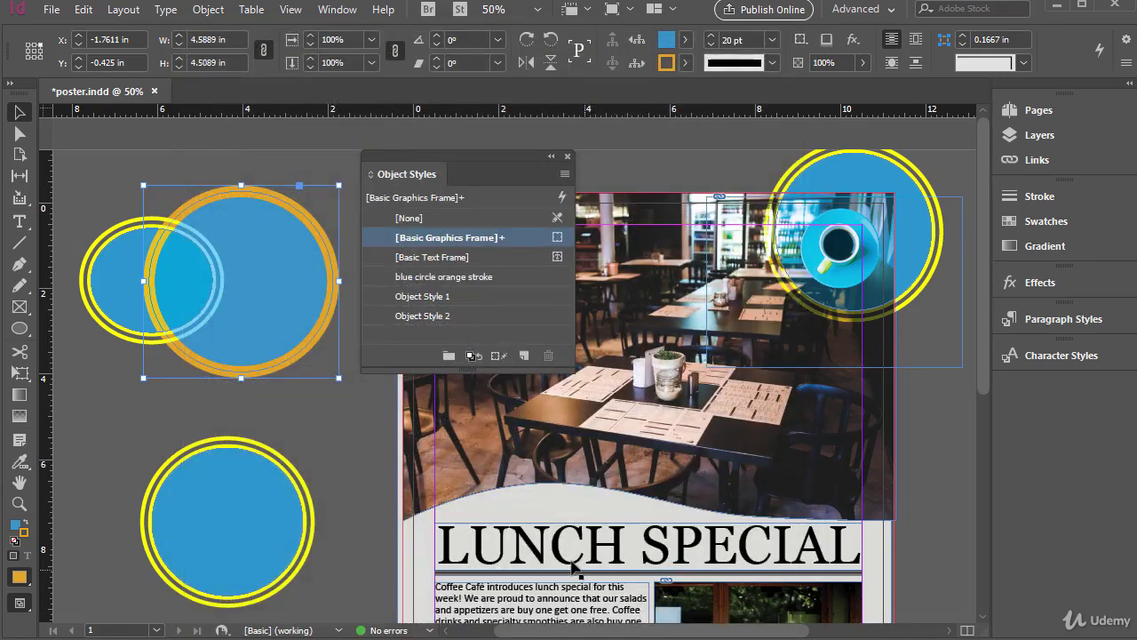
pyautogui.click(472, 279)
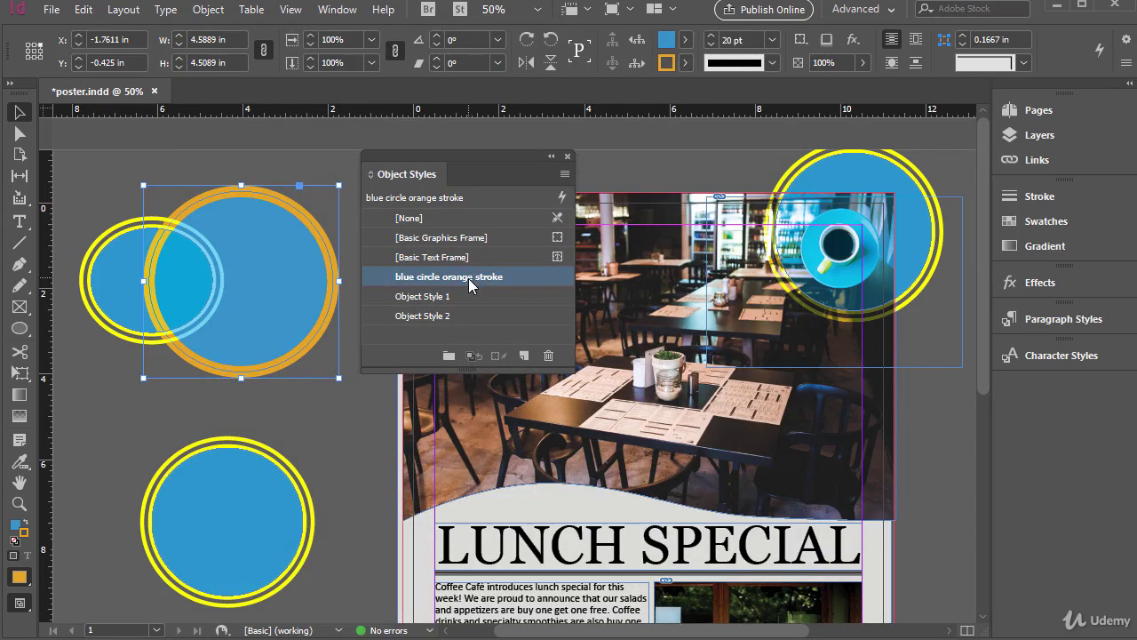
# - Try the "blue circle orange stroke" style and Object Style 2 on the café photo, undoing each, and deselect the photo
pyautogui.click(674, 442)
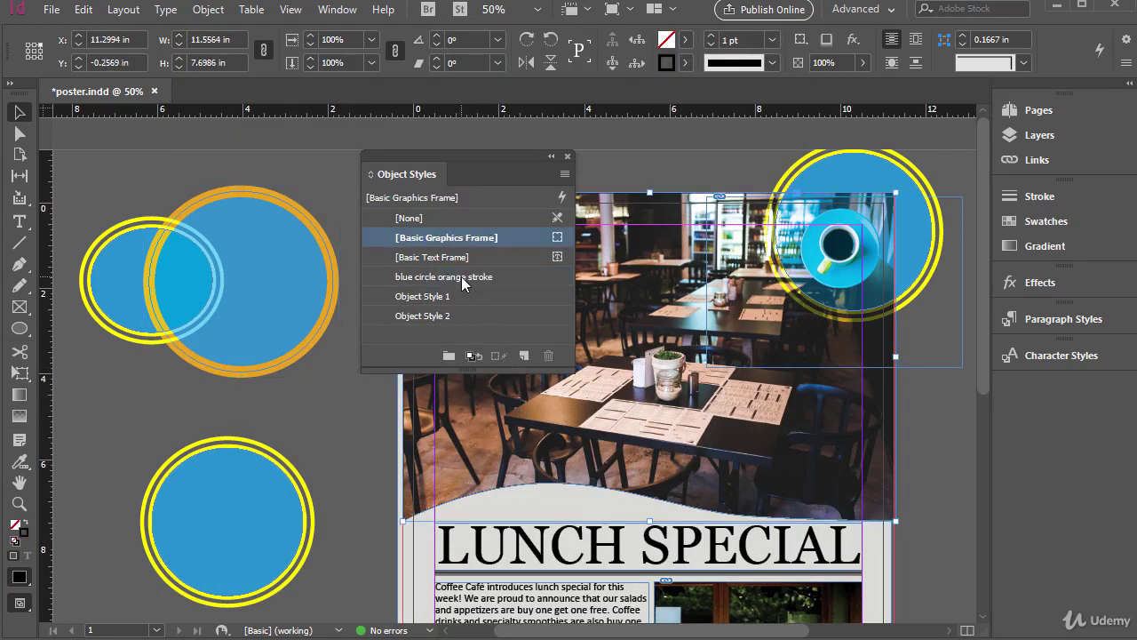
pyautogui.click(436, 278)
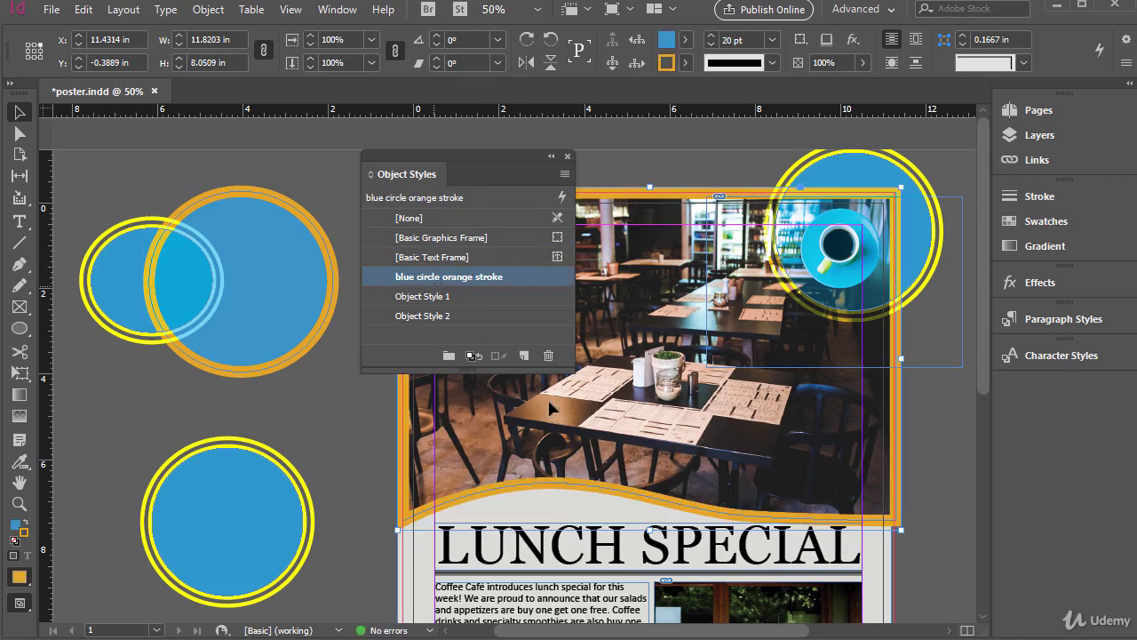
pyautogui.hotkey('ctrl', 'z')
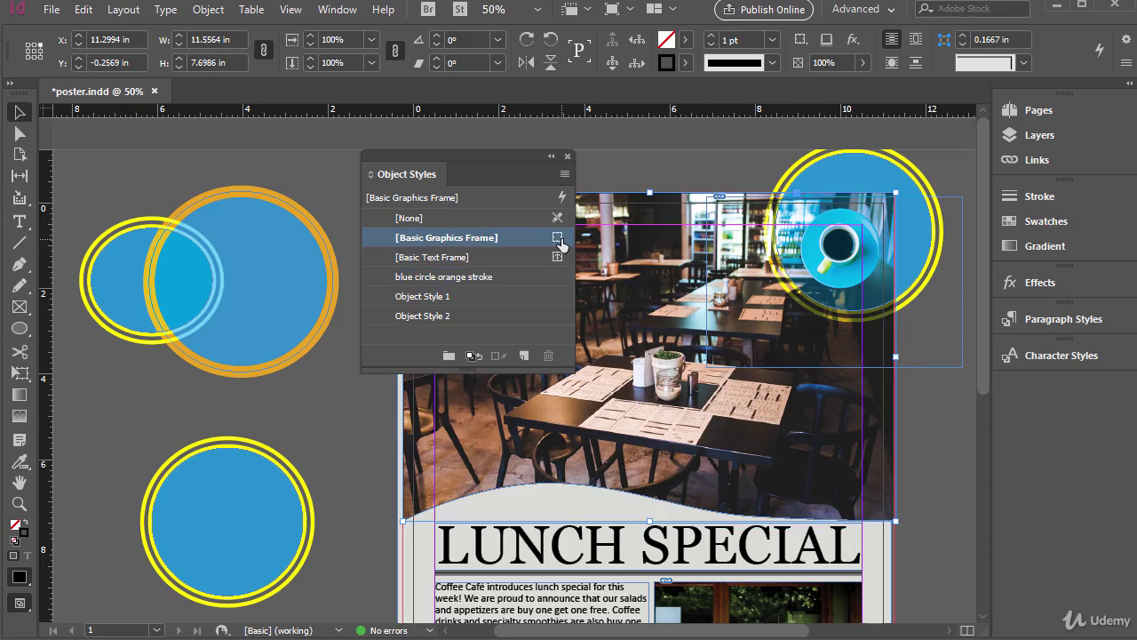
pyautogui.click(425, 315)
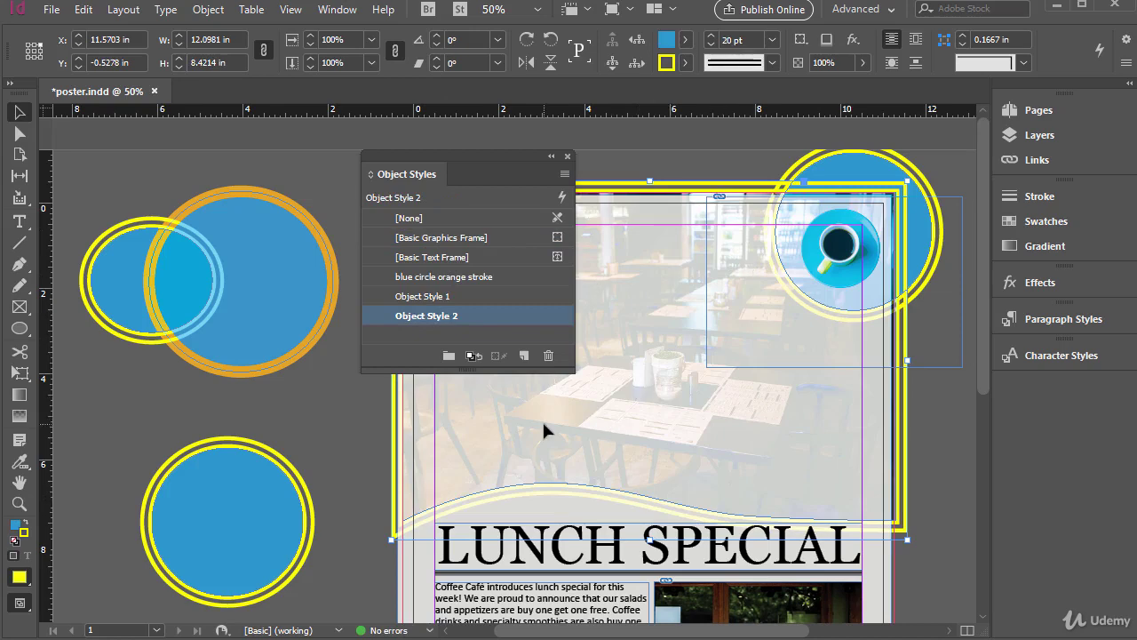
pyautogui.hotkey('ctrl', 'z')
pyautogui.click(360, 406)
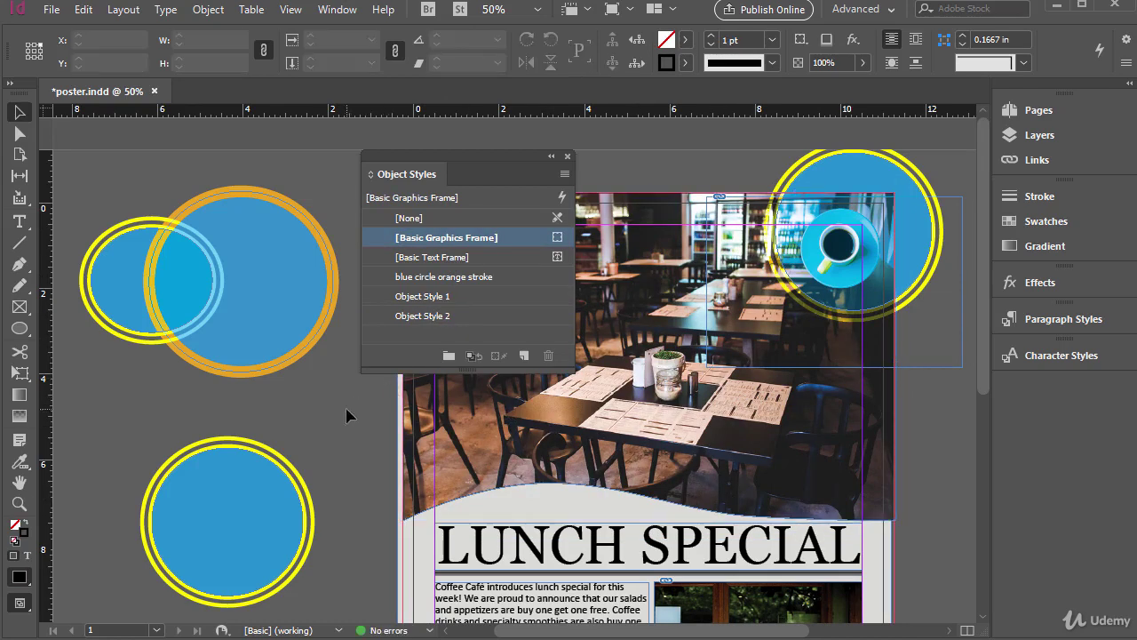
# - With nothing selected, switch the default style for new graphics to Object Style 1 and restore [Basic Graphics Frame]
pyautogui.click(424, 298)
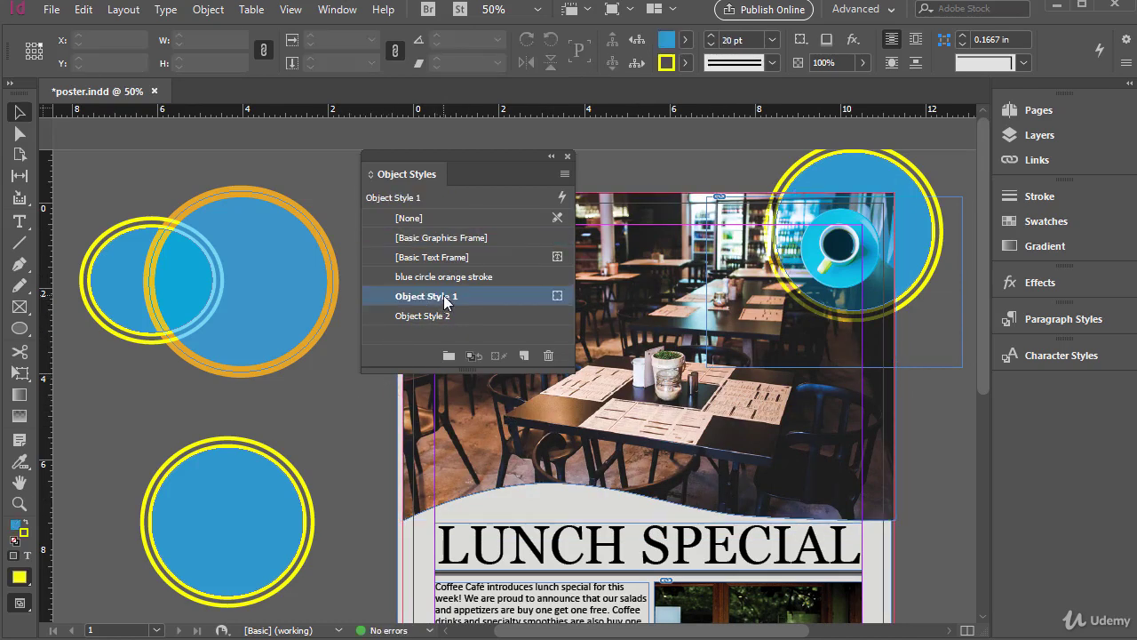
pyautogui.click(468, 241)
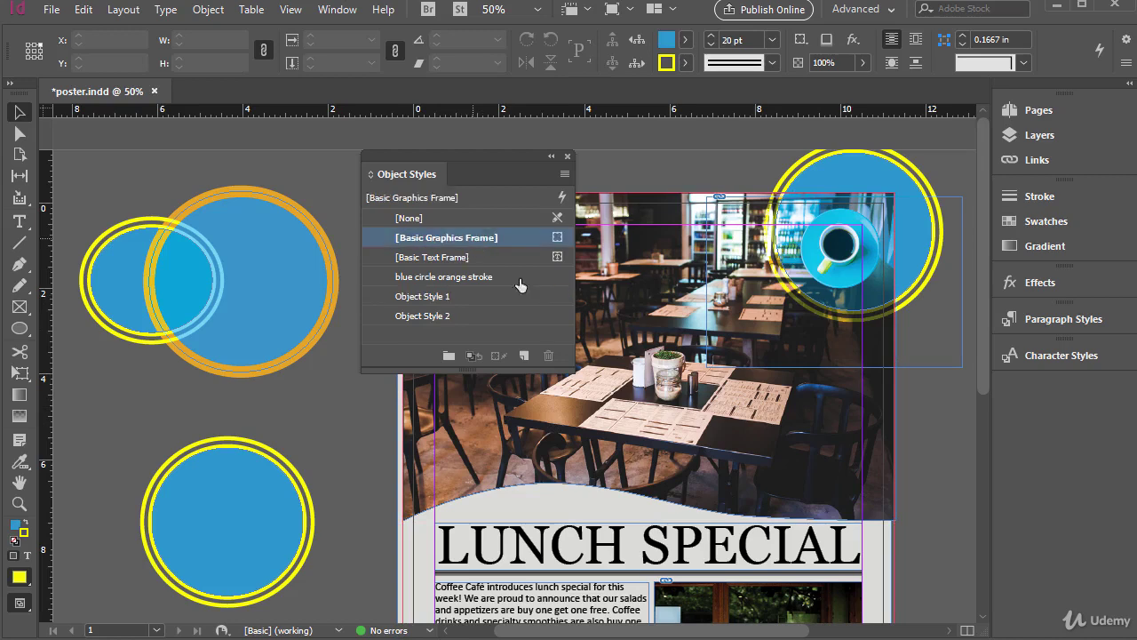
# - Open Object Style 2 for editing
pyautogui.rightClick(446, 316)
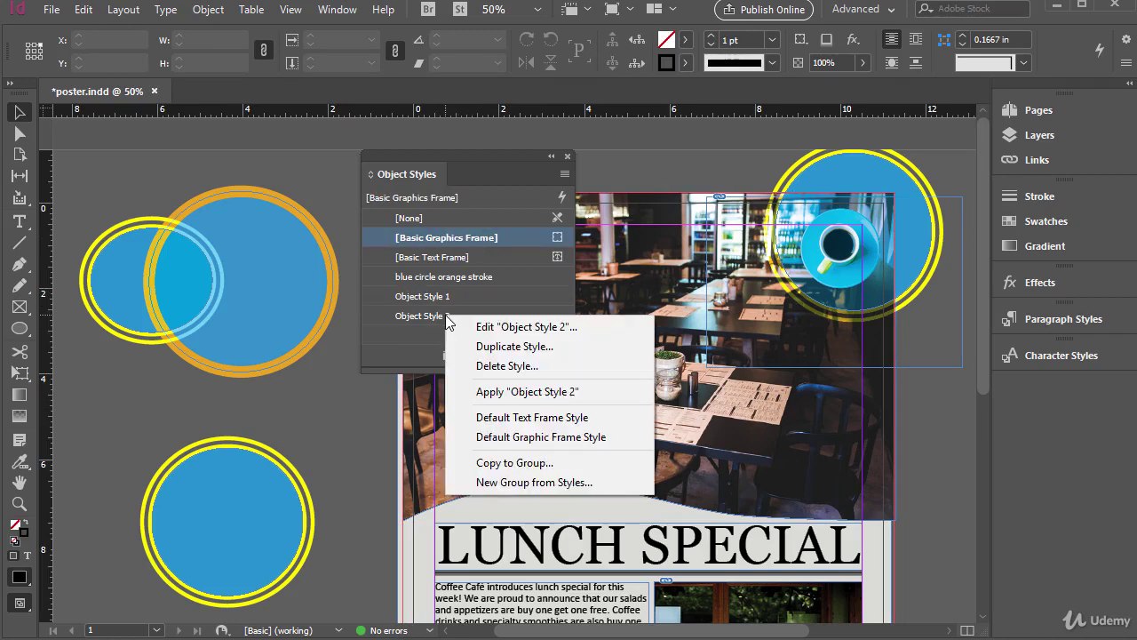
pyautogui.click(490, 327)
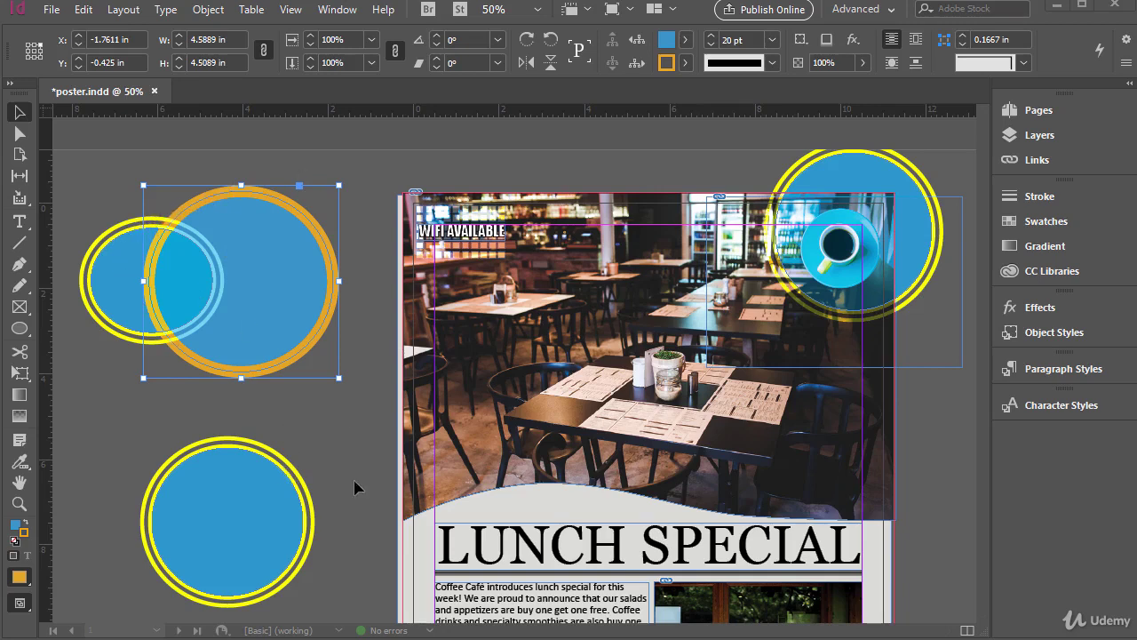
# - Float the object styles list beside the artwork and break the orange-stroked circle's link to its style
pyautogui.click(1053, 331)
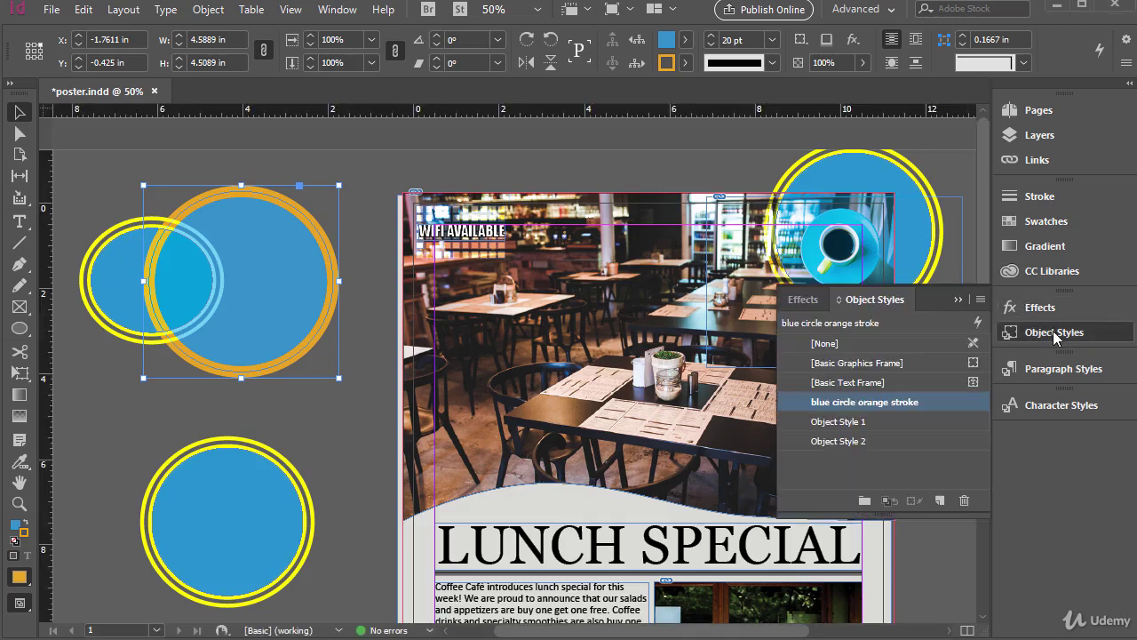
pyautogui.click(979, 300)
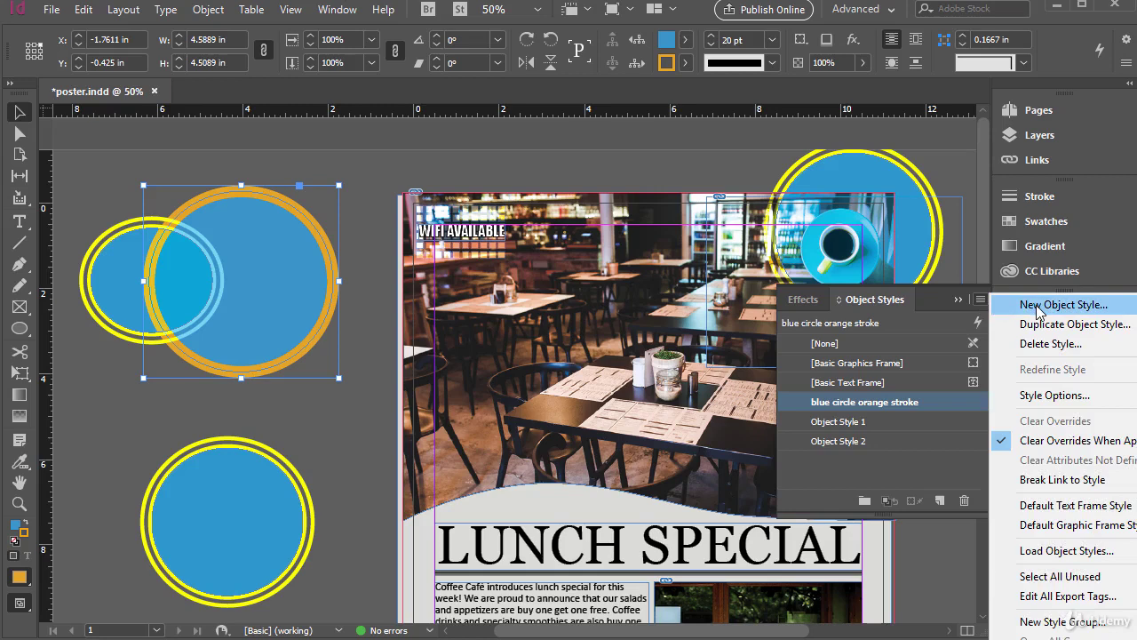
pyautogui.moveTo(878, 300); pyautogui.dragTo(391, 133)
pyautogui.click(550, 132)
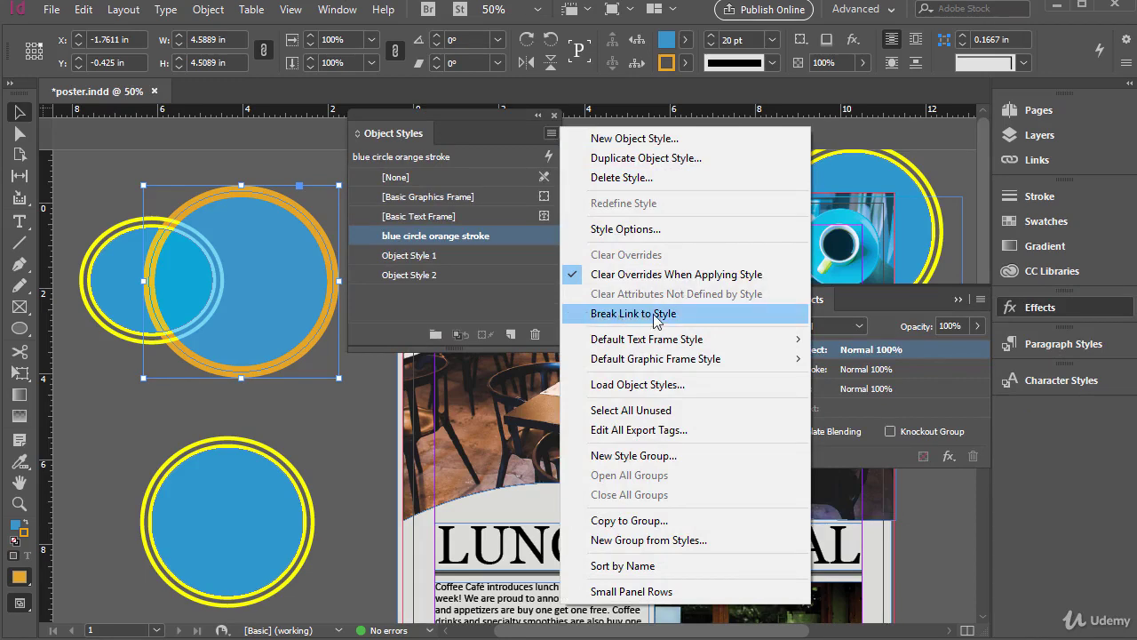
pyautogui.click(623, 313)
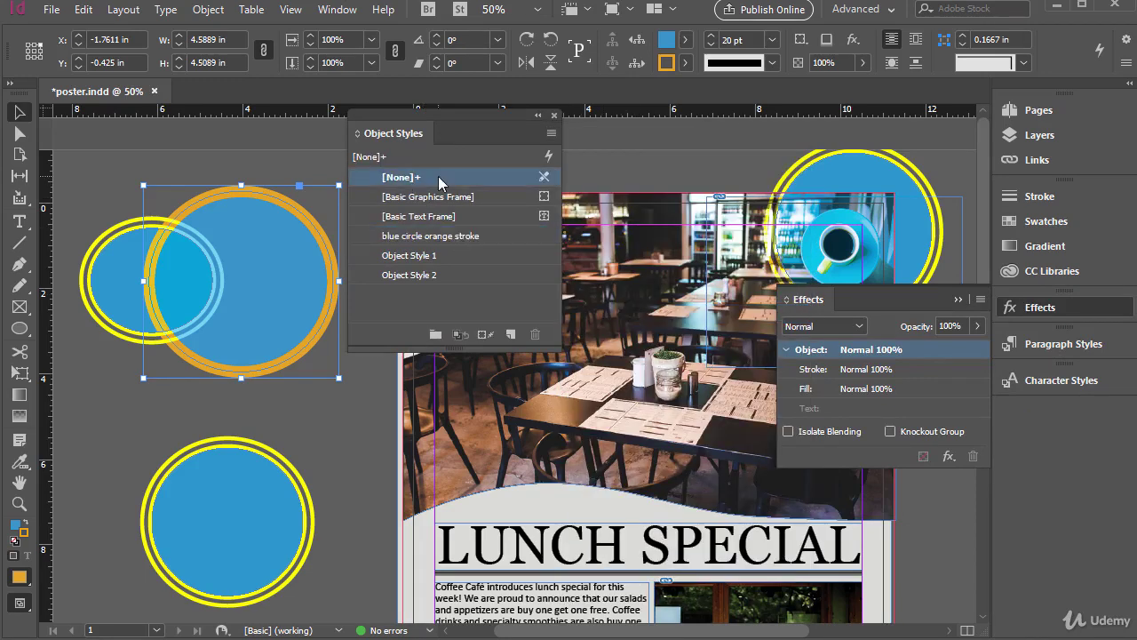
# - Try the [None] style on the smaller yellow-stroked ellipse, undo it, and check which style the orange-stroked circle uses
pyautogui.click(100, 240)
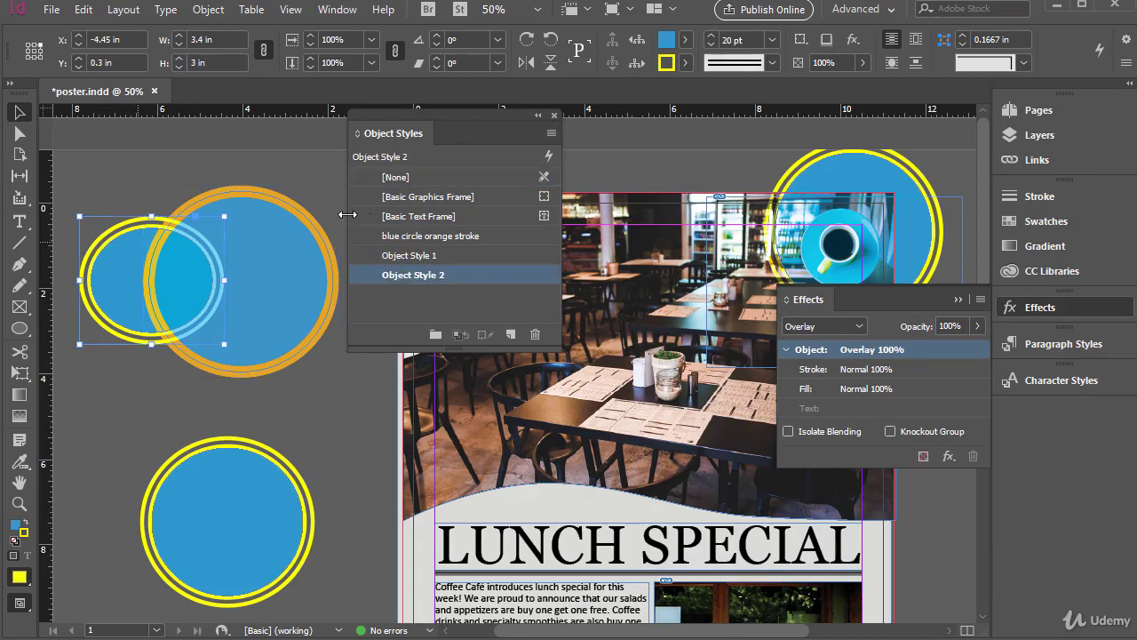
pyautogui.click(397, 177)
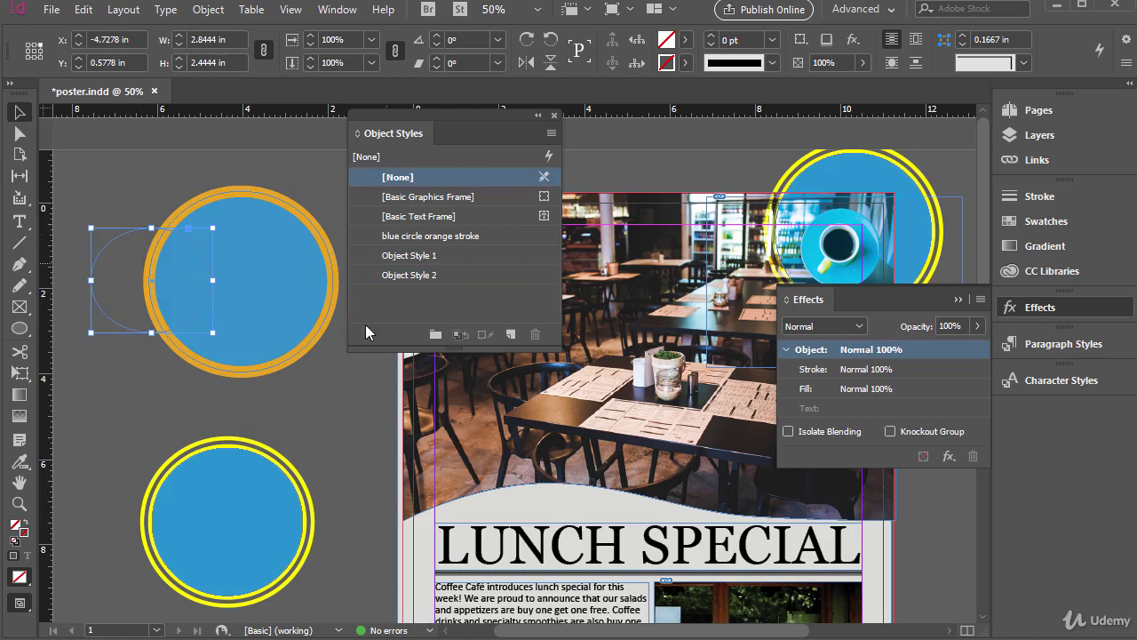
pyautogui.hotkey('ctrl', 'z')
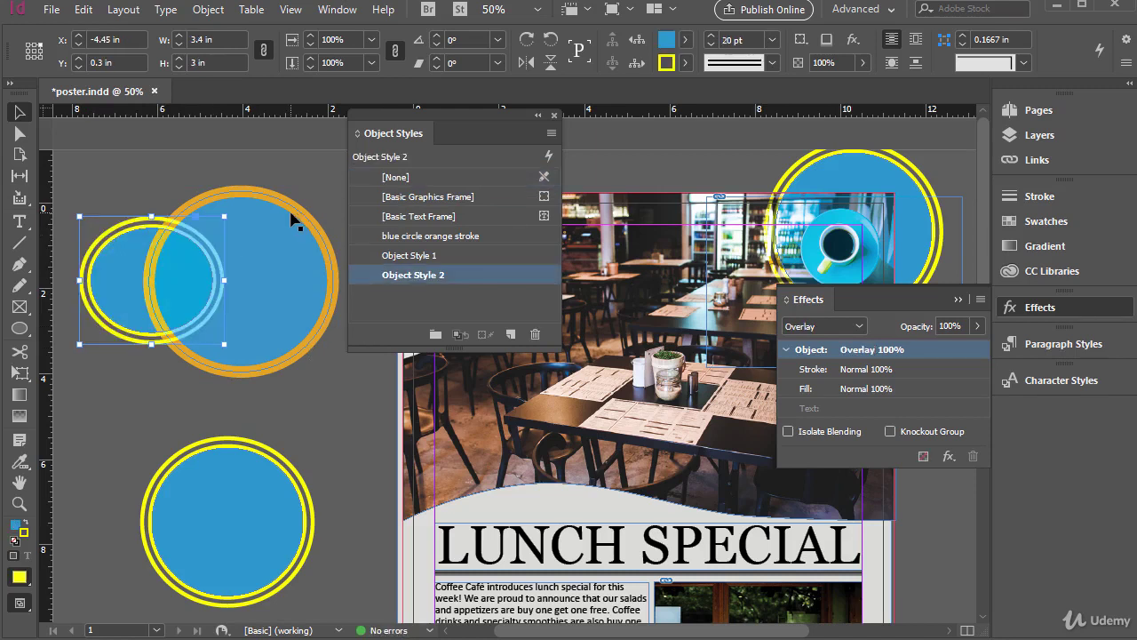
pyautogui.click(297, 221)
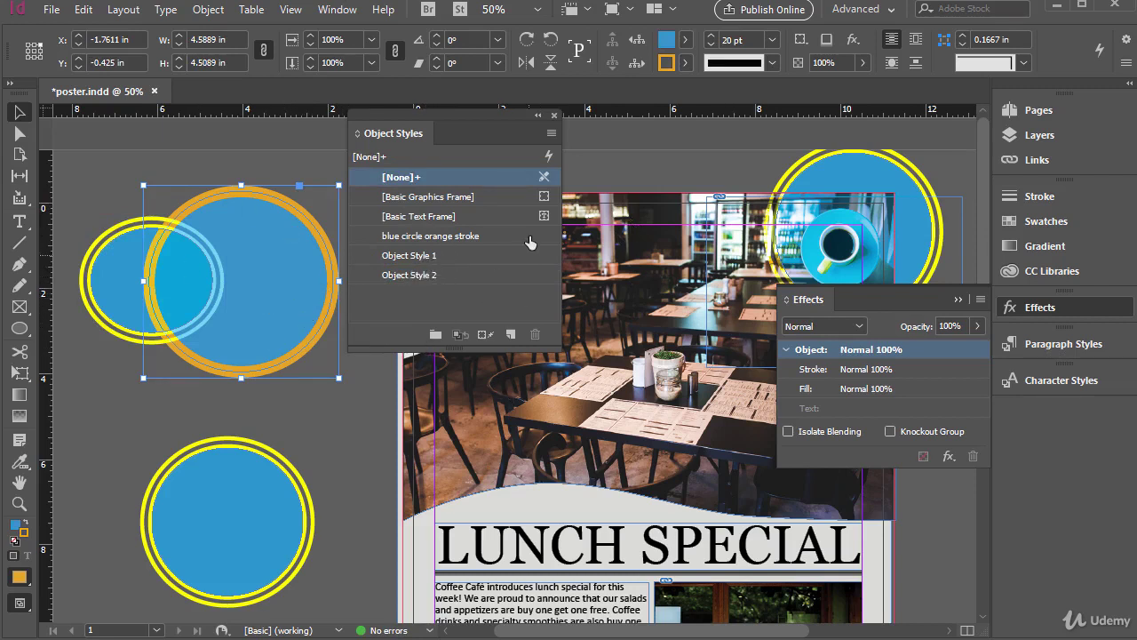
pyautogui.click(598, 190)
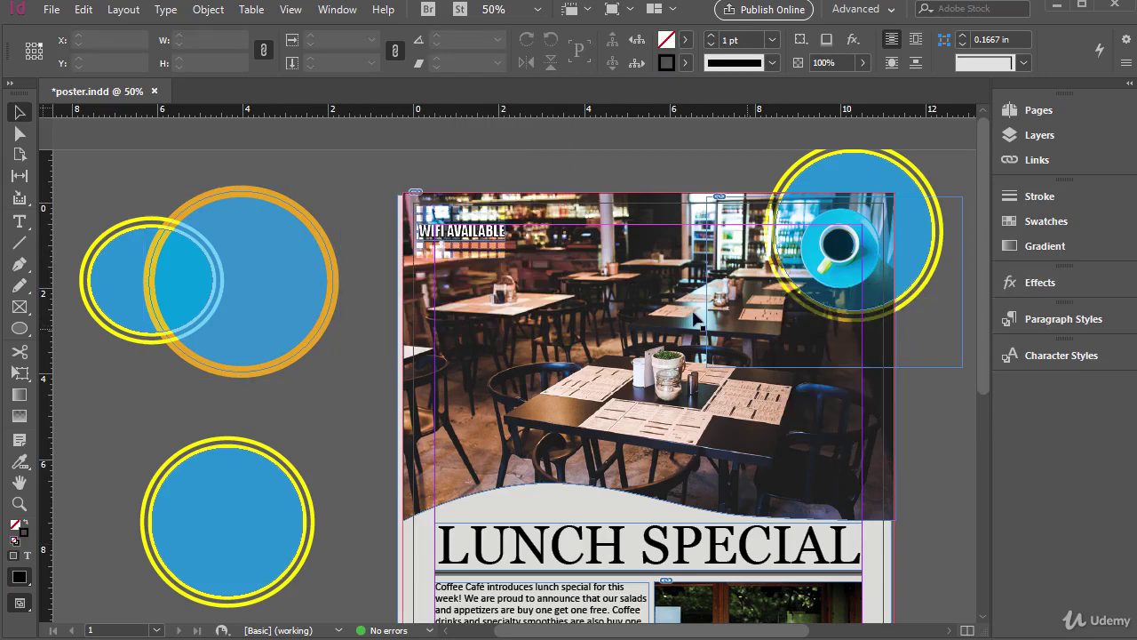